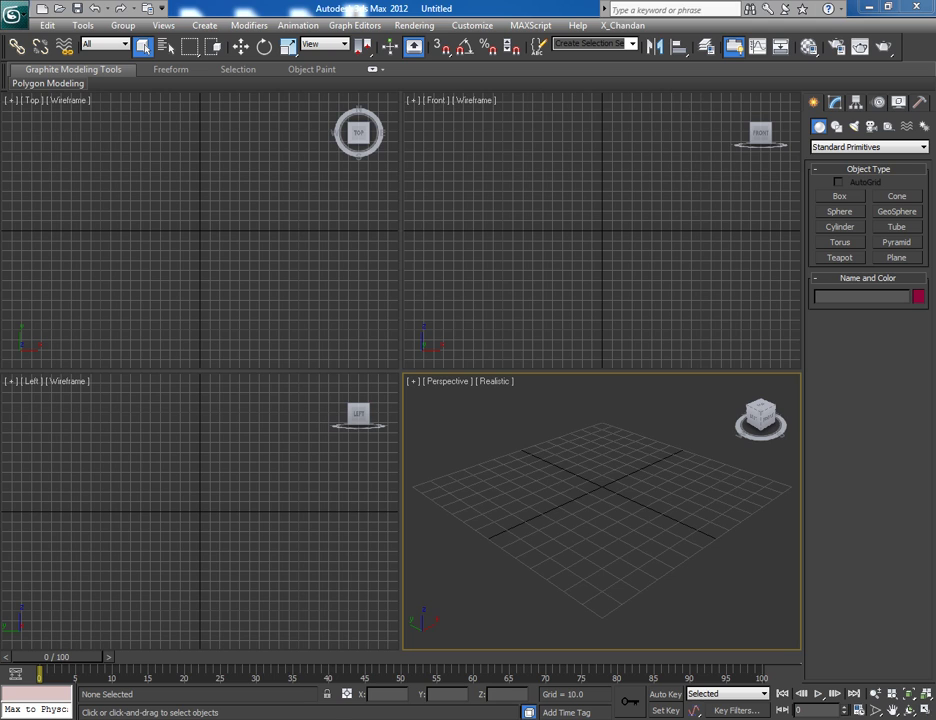
# Switch from 3ds Max to the Vase | ScriptSpot page in Firefox.
pyautogui.click(249, 640)
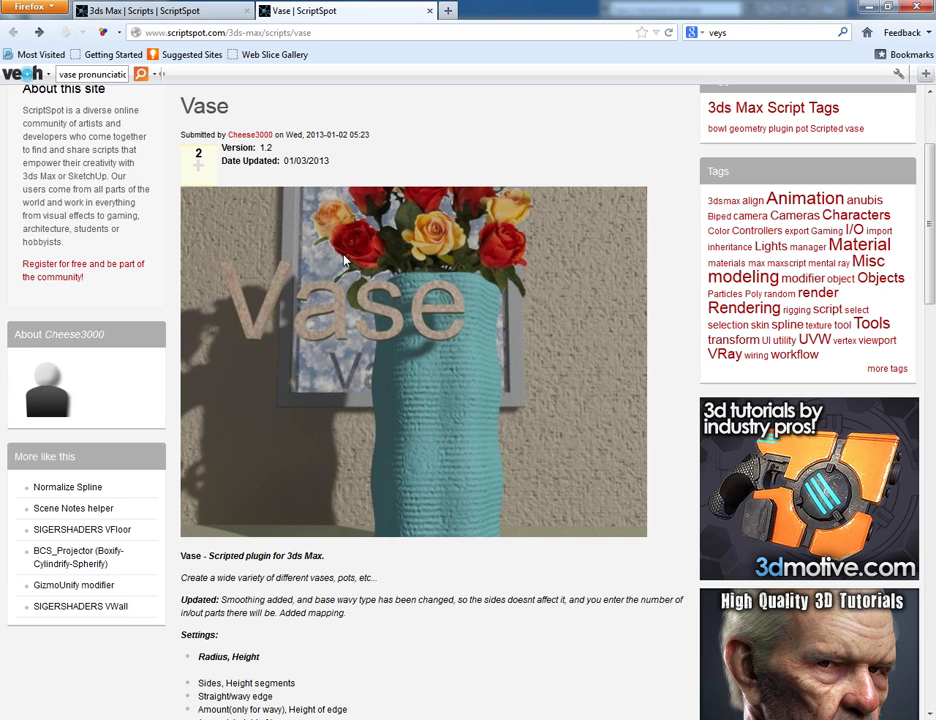
# Download the Vase.ms attachment from ScriptSpot, saved as flower.ms, and close the downloads list.
pyautogui.scroll(-3, 333, 368)
pyautogui.scroll(-4, 333, 368)
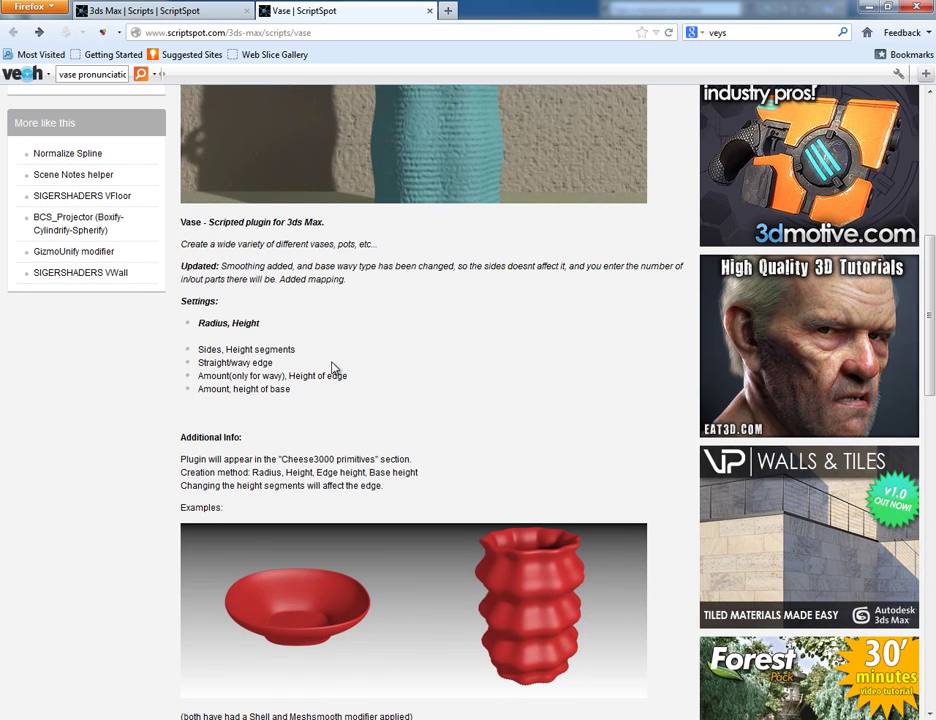
pyautogui.scroll(-4, 333, 368)
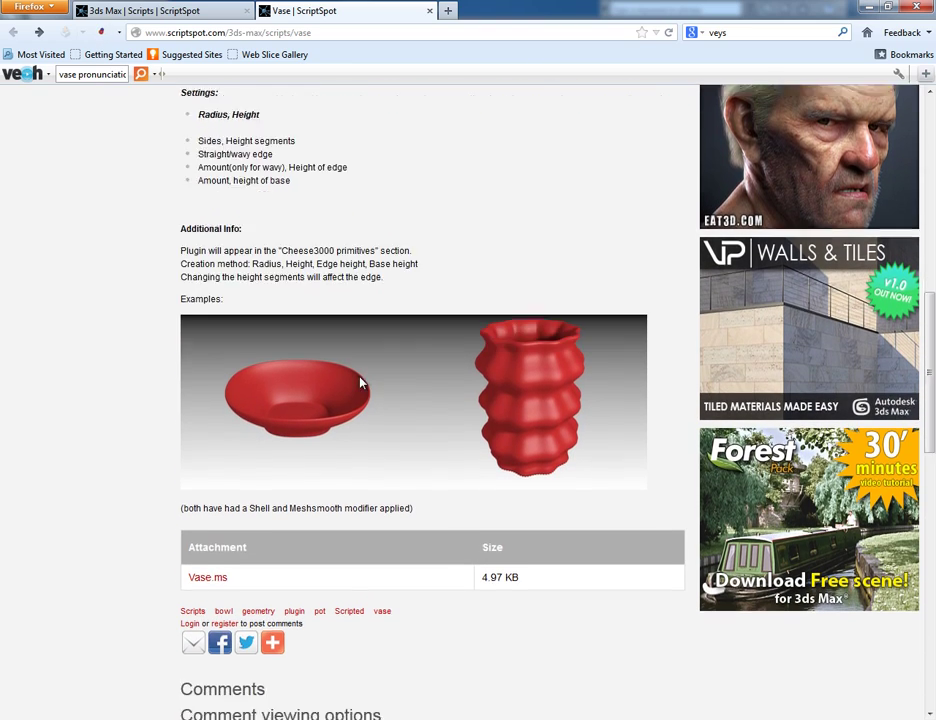
pyautogui.scroll(-4, 361, 382)
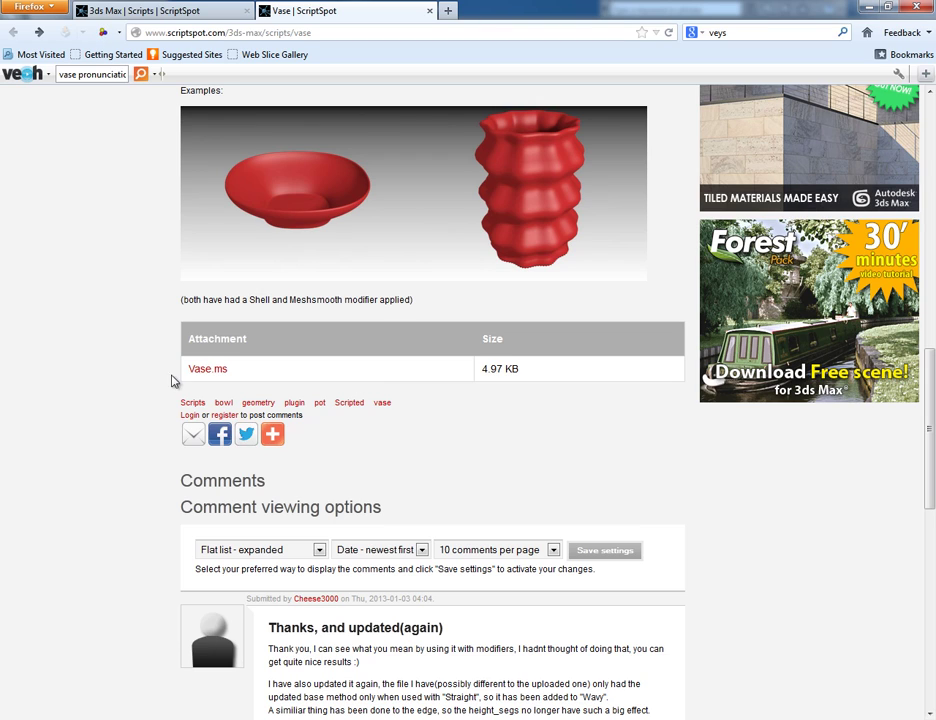
pyautogui.moveTo(272, 433)
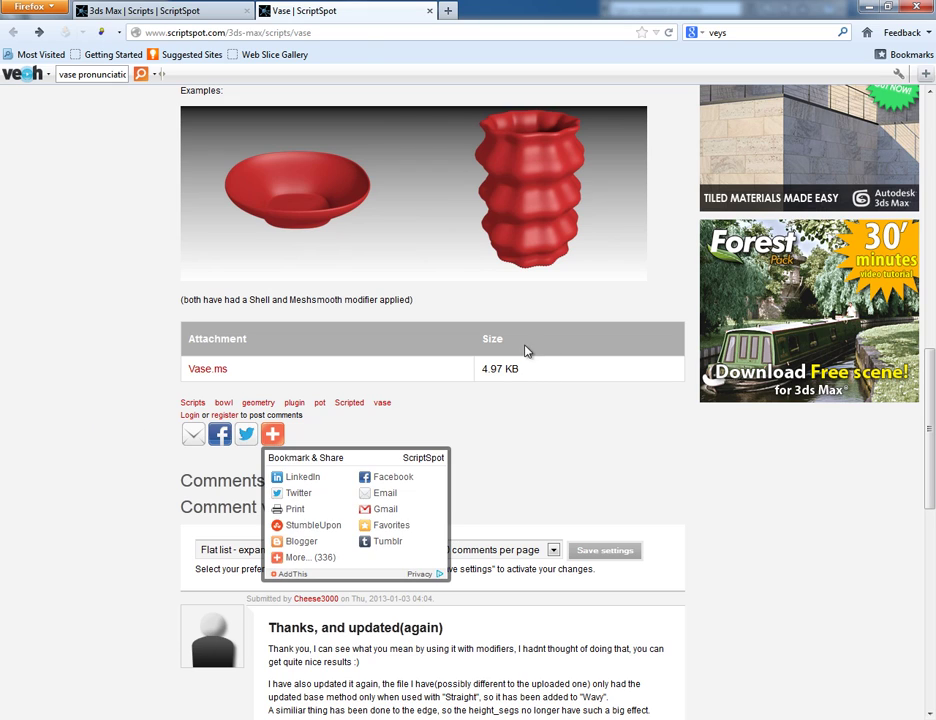
pyautogui.click(218, 373)
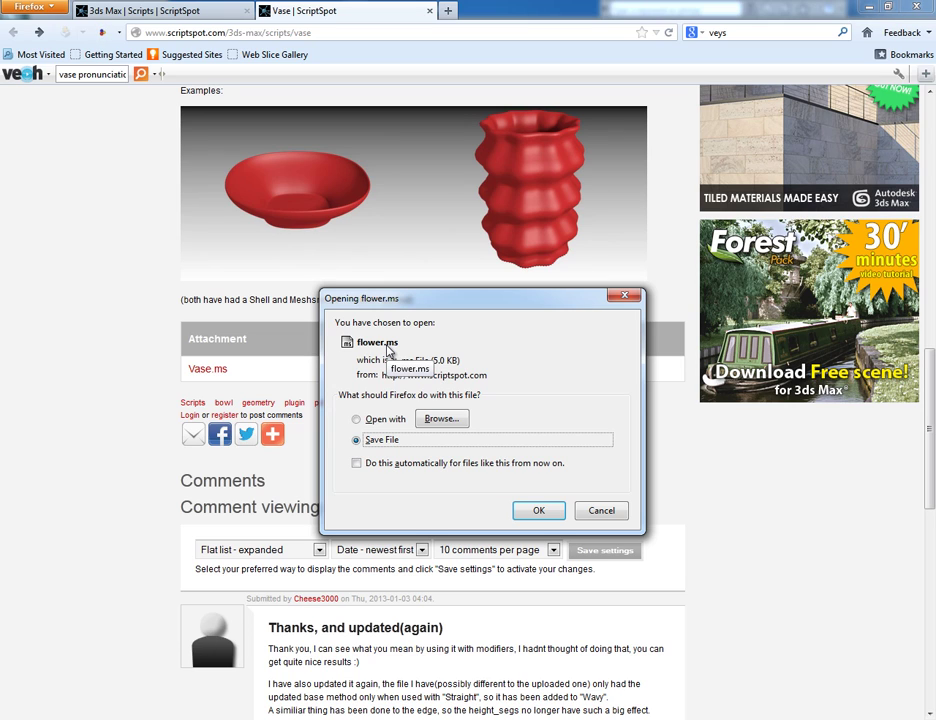
pyautogui.click(538, 510)
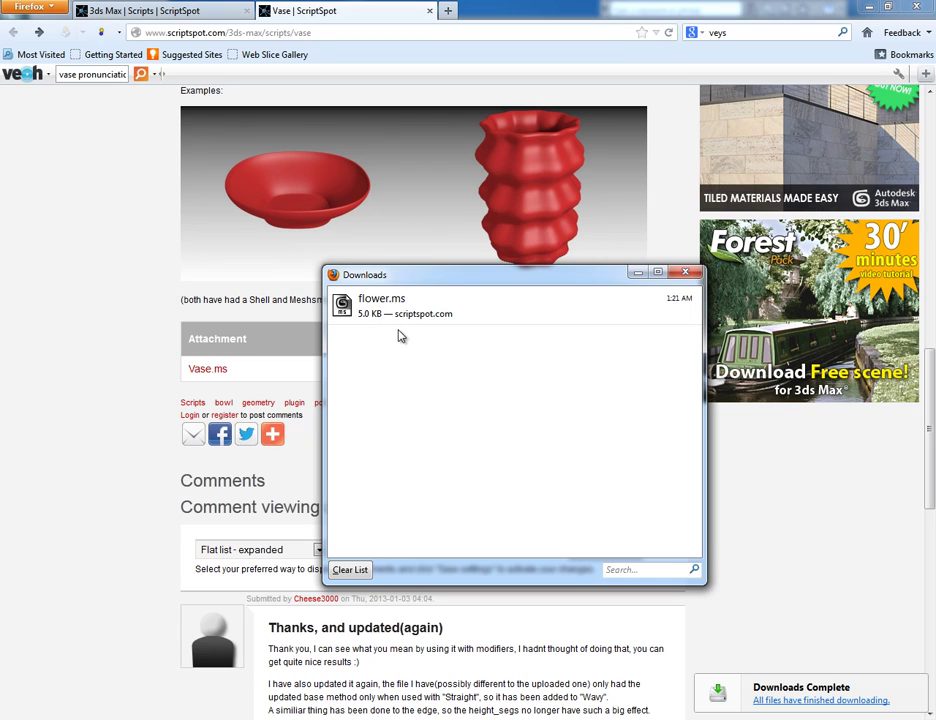
pyautogui.click(686, 273)
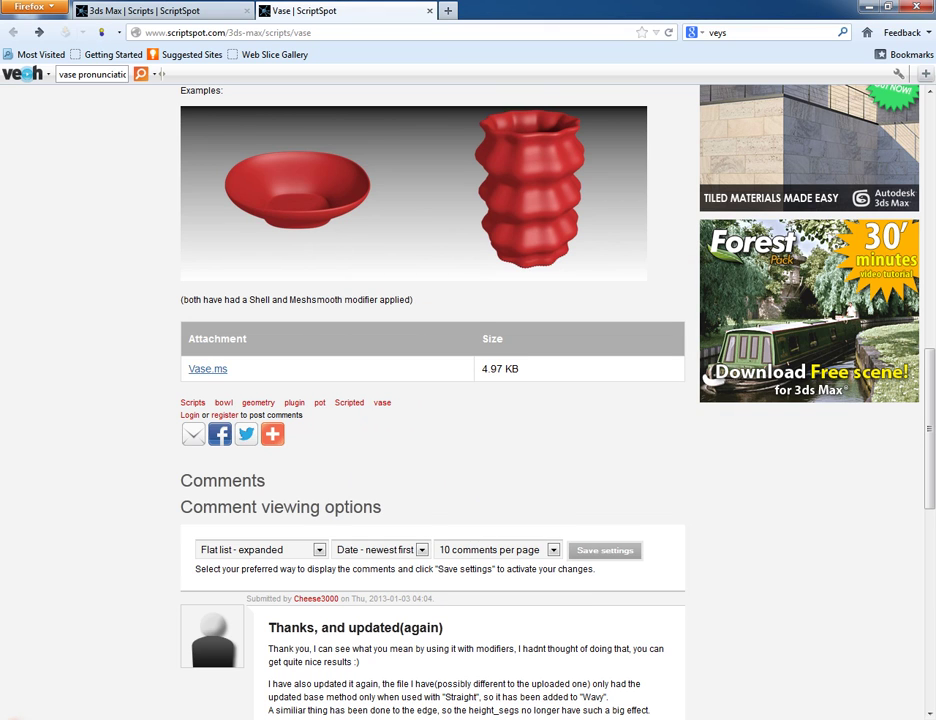
# Open C:\Program Files (x86)\Autodesk\3ds Max 2012\Scripts in Windows Explorer.
pyautogui.press('super')
pyautogui.click(240, 458)
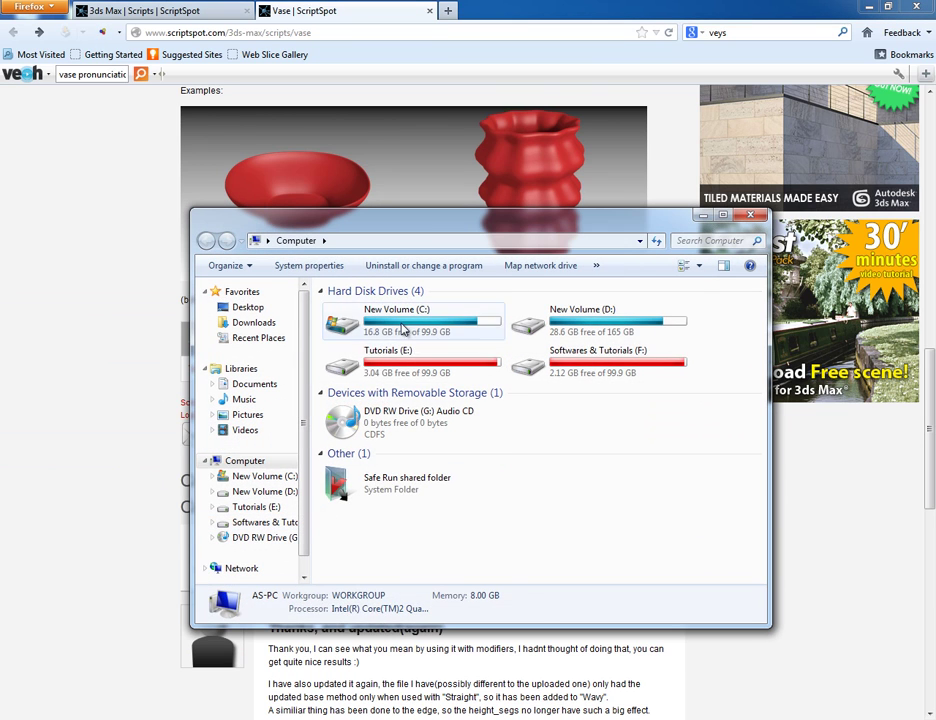
pyautogui.doubleClick(404, 330)
pyautogui.doubleClick(376, 434)
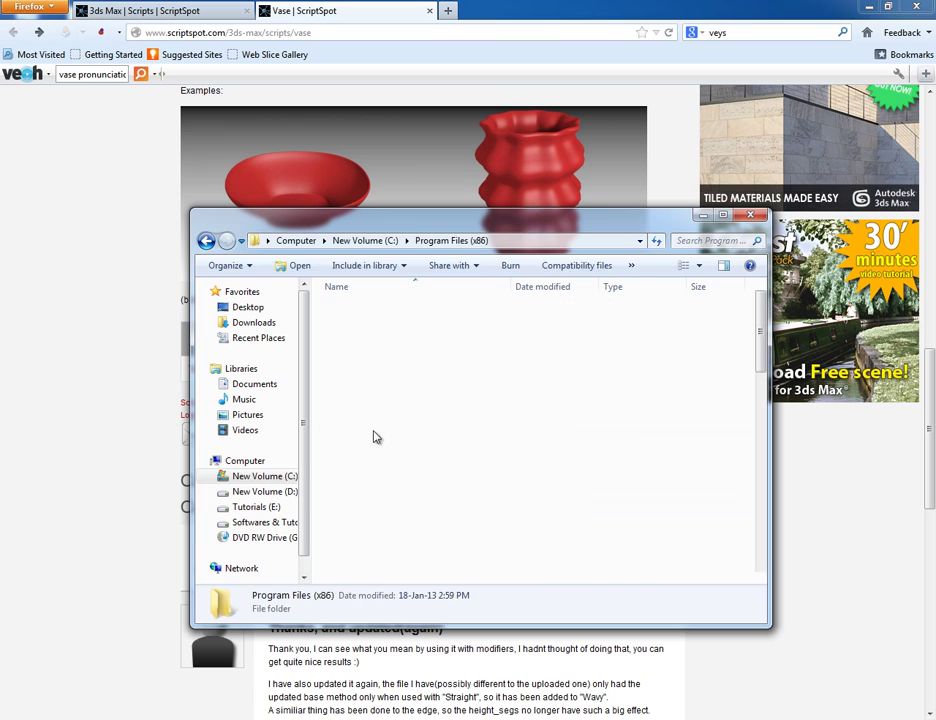
pyautogui.doubleClick(358, 399)
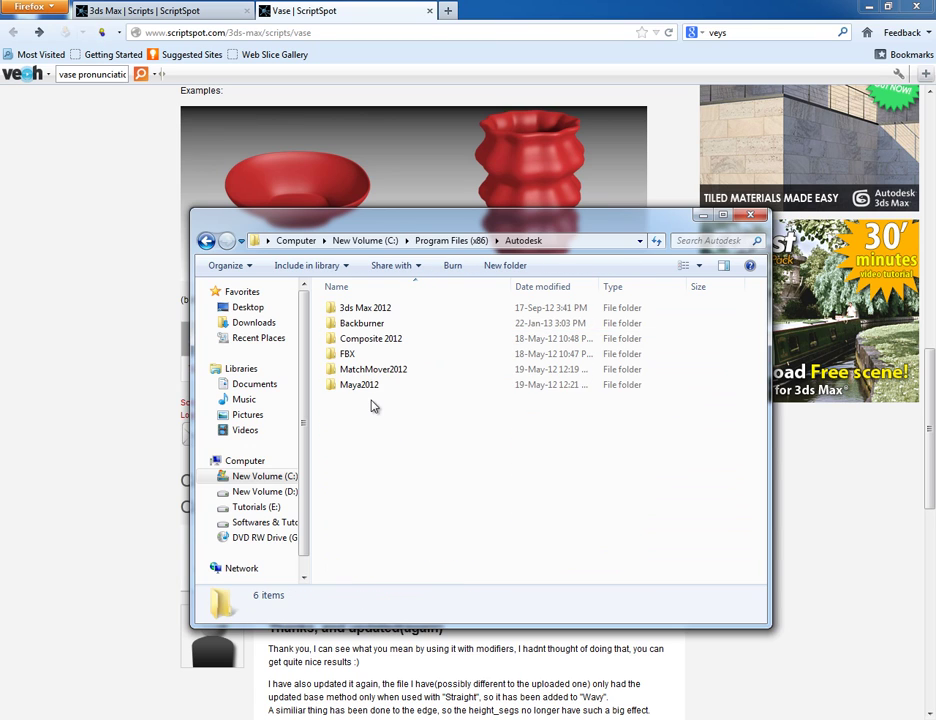
pyautogui.doubleClick(379, 311)
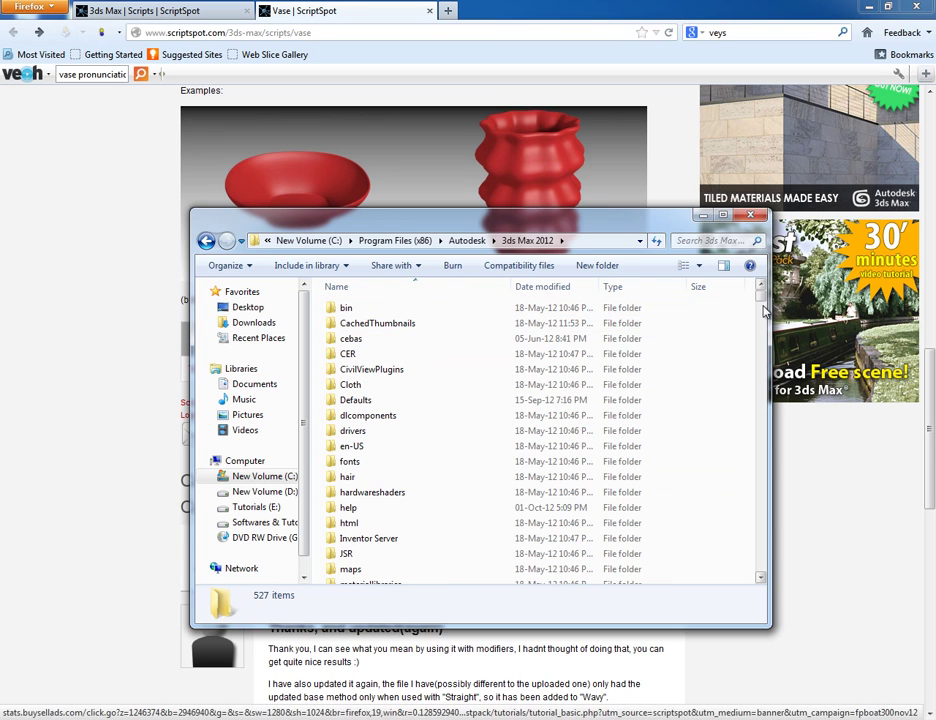
pyautogui.scroll(-6, 495, 437)
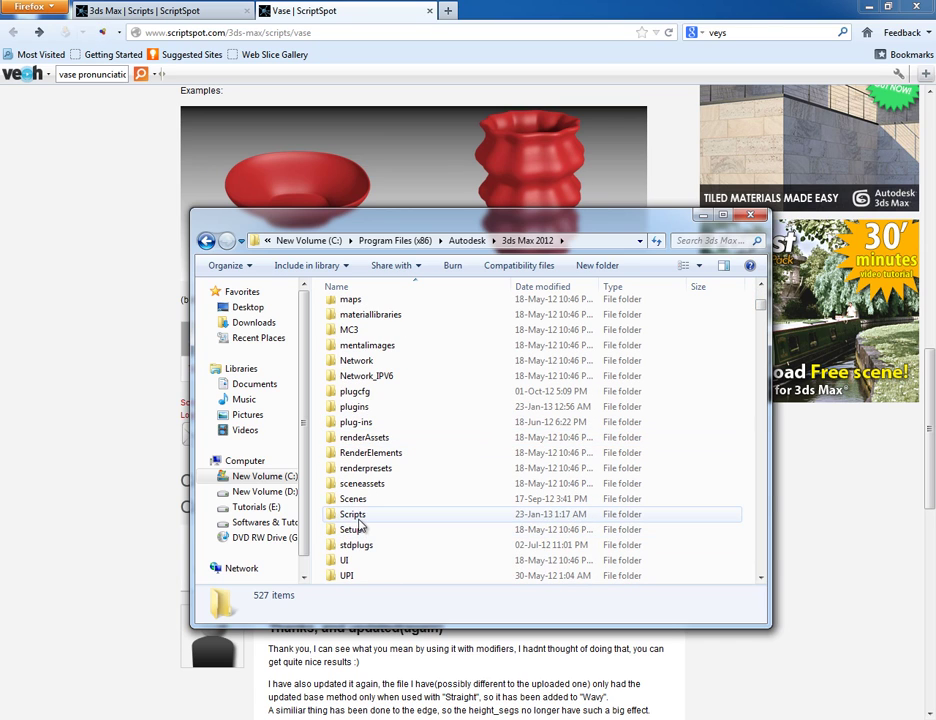
pyautogui.doubleClick(356, 518)
# Paste flower.ms into the Scripts folder with administrator permission, then close Explorer.
pyautogui.rightClick(352, 455)
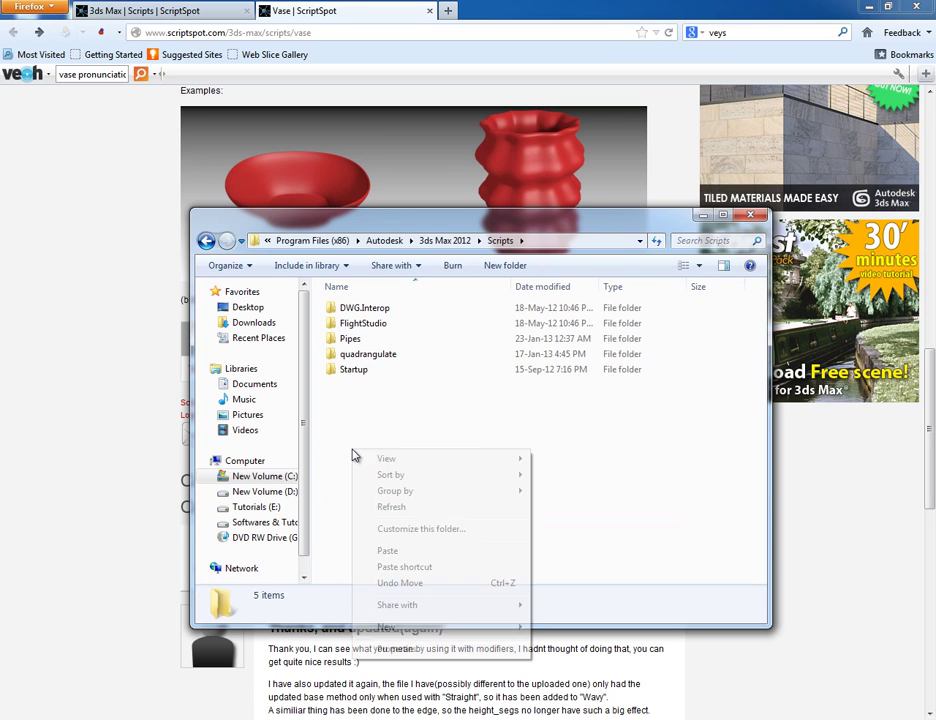
pyautogui.click(405, 550)
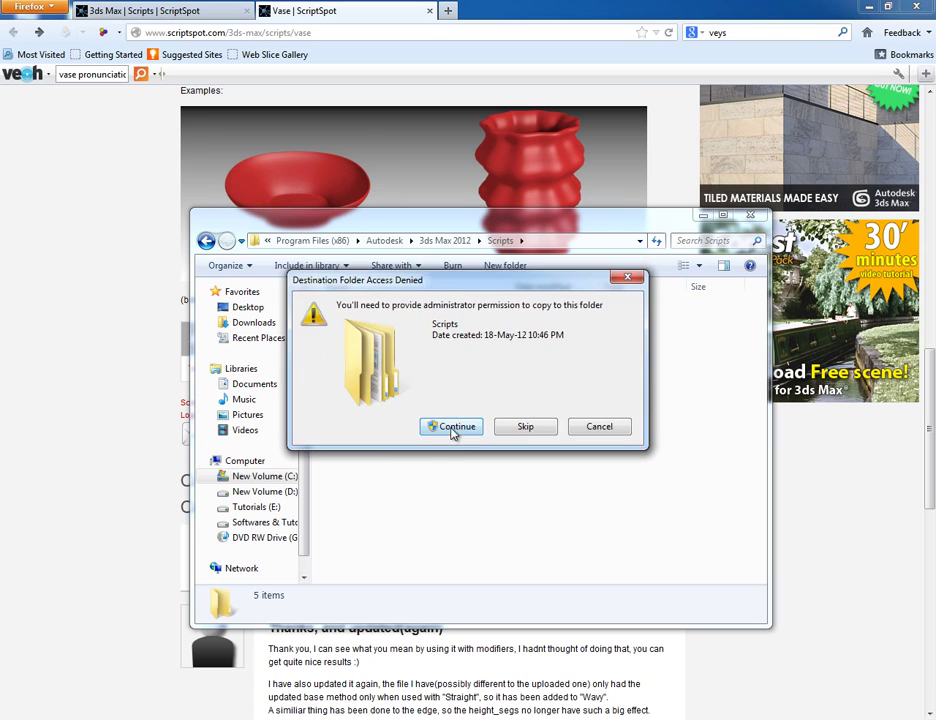
pyautogui.click(452, 427)
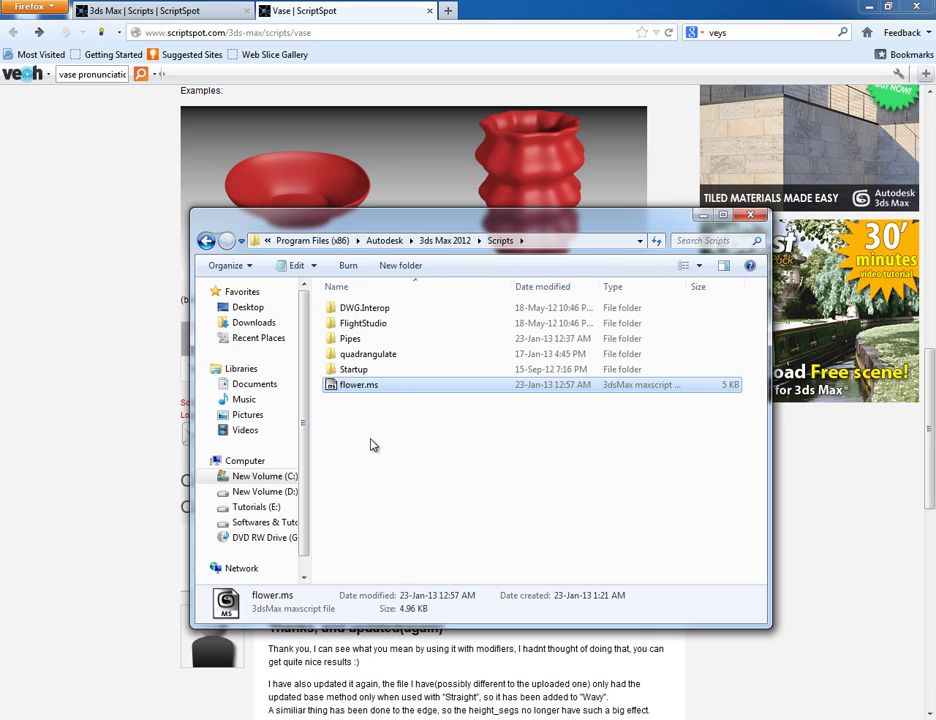
pyautogui.click(759, 216)
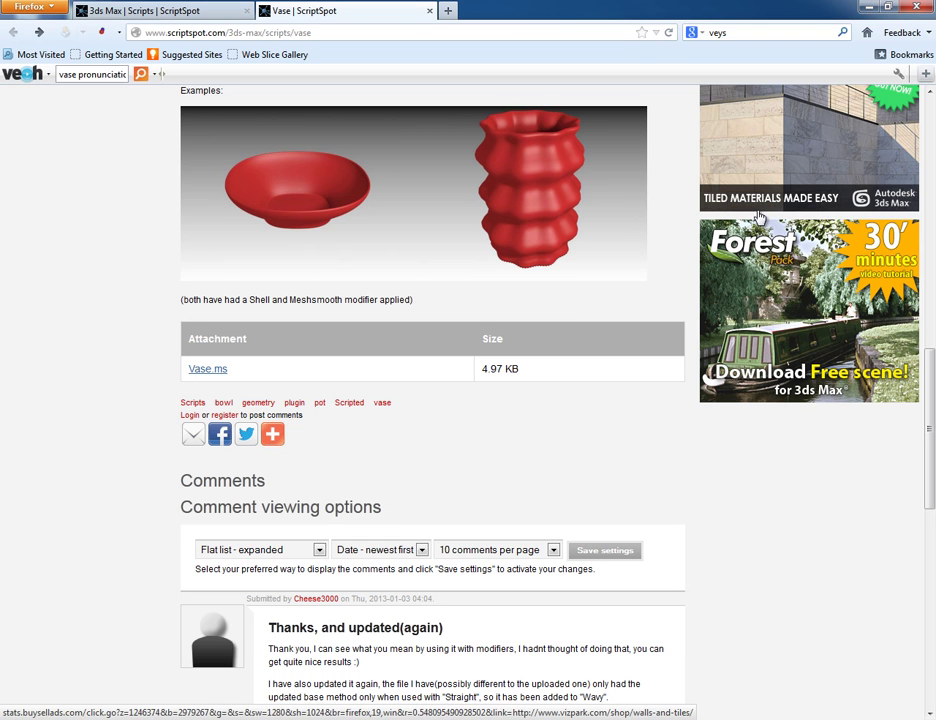
# Back in 3ds Max, run flower.ms via MAXScript > Run Script.
pyautogui.hotkey('alt', 'Tab')
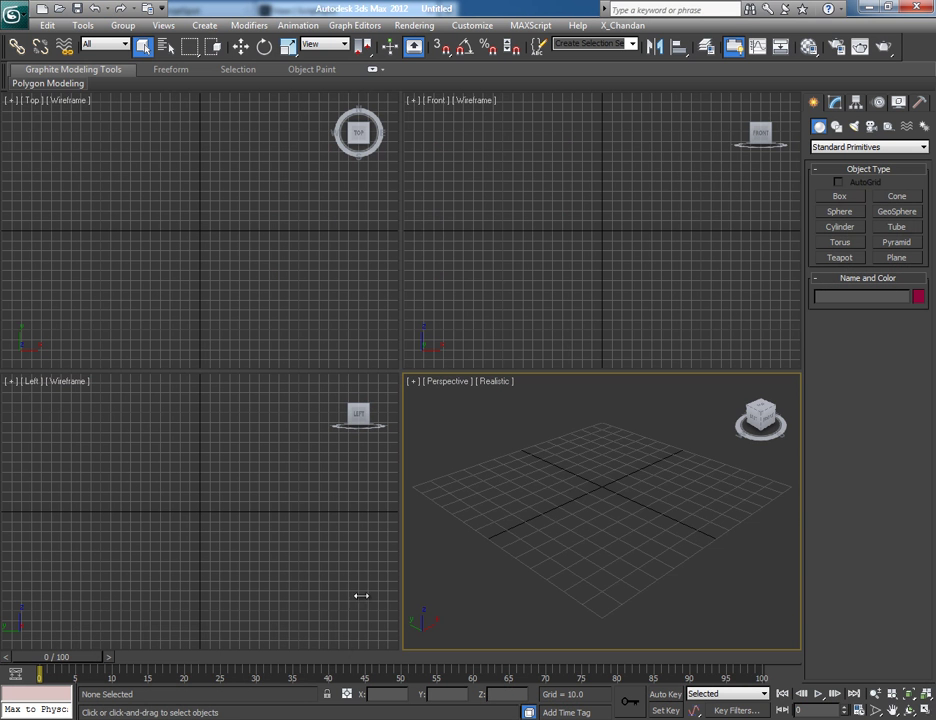
pyautogui.click(538, 26)
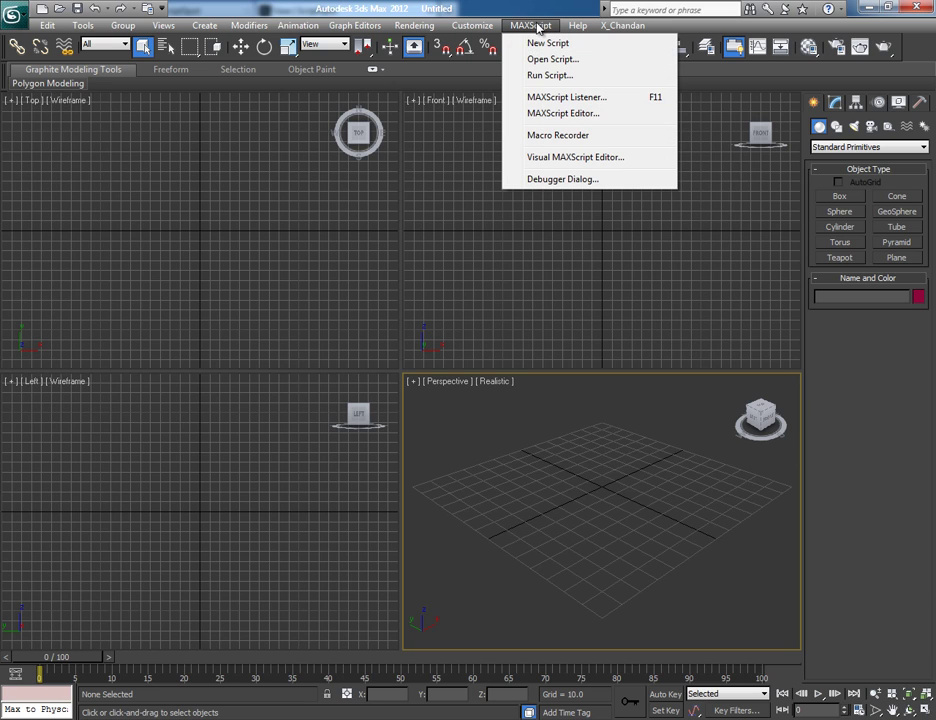
pyautogui.click(549, 76)
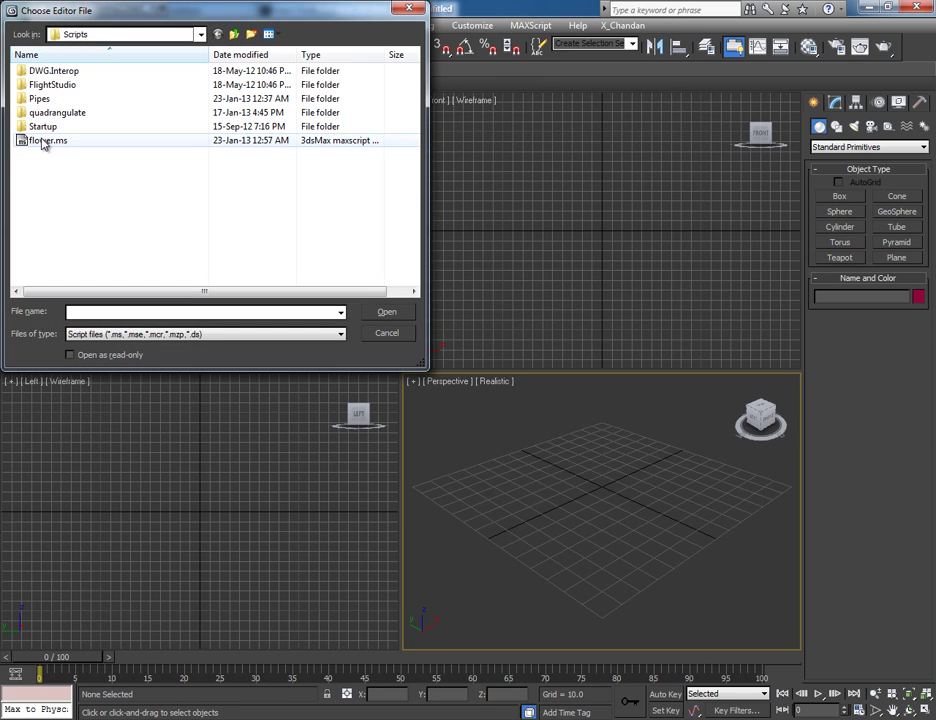
pyautogui.doubleClick(44, 144)
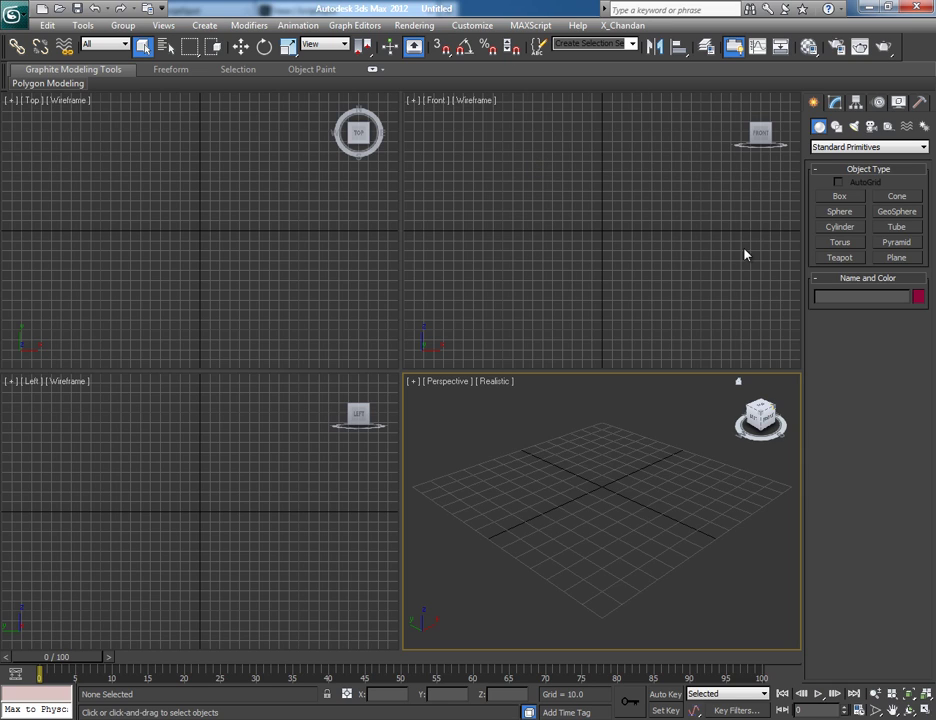
# Switch the Create panel's object category to Cheese3000 Primitives.
pyautogui.click(866, 147)
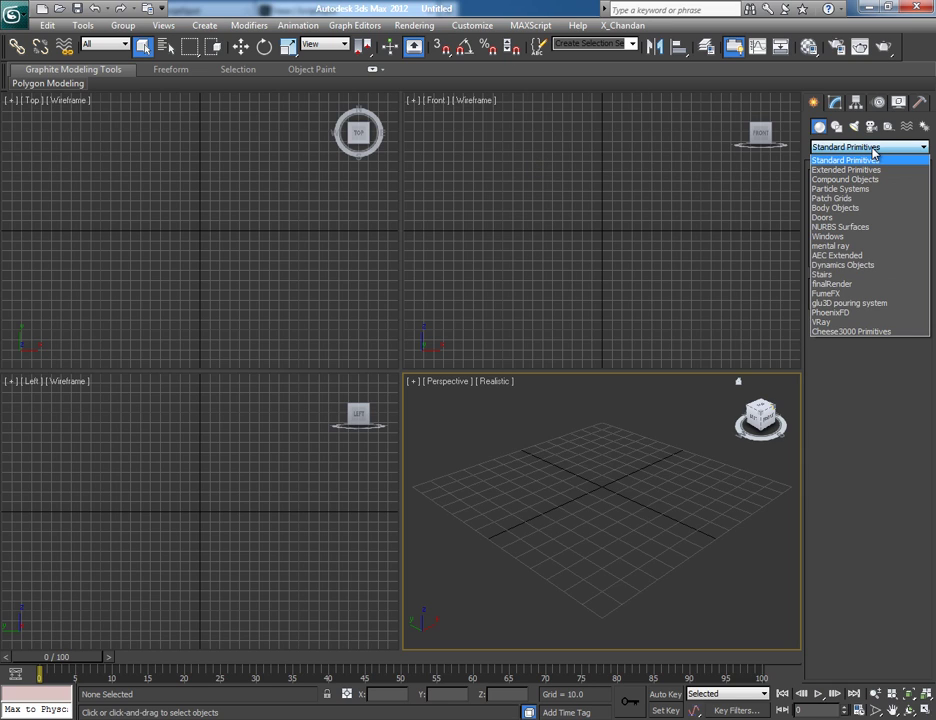
pyautogui.click(873, 150)
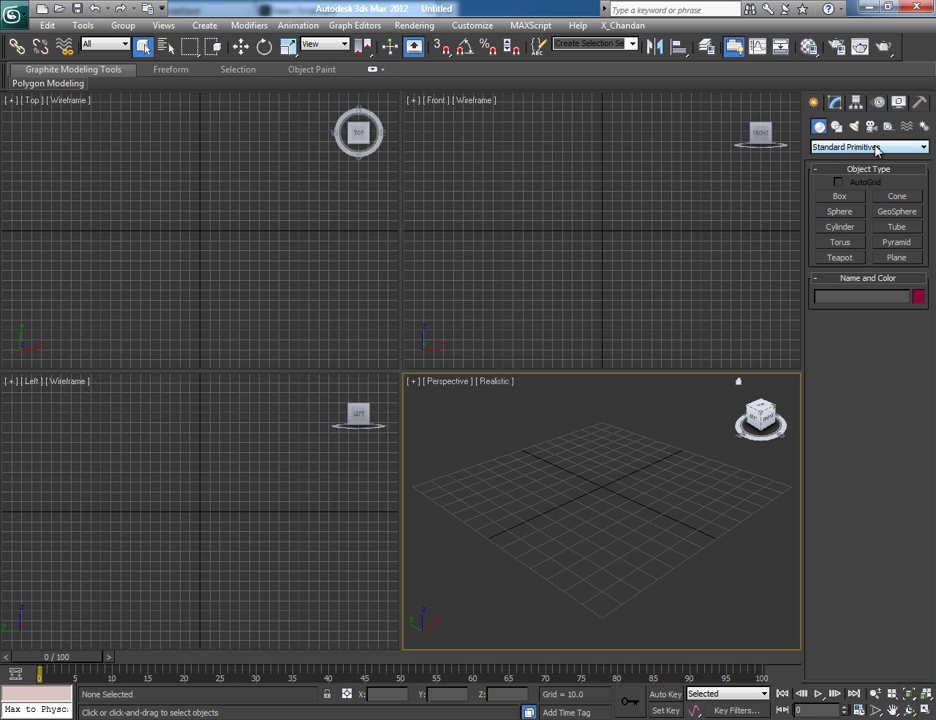
pyautogui.click(879, 148)
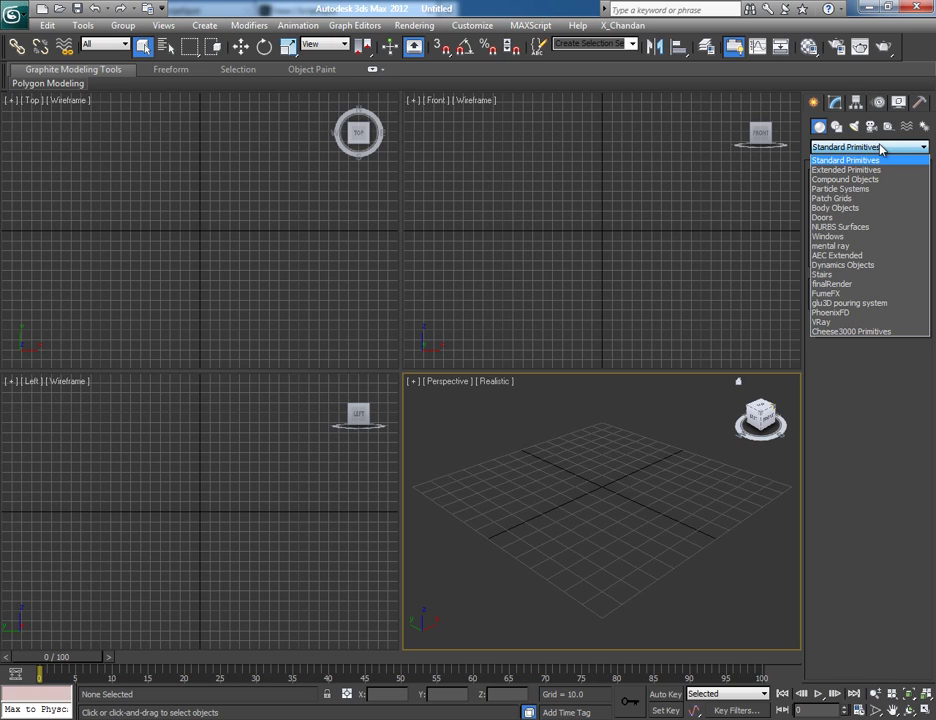
pyautogui.click(879, 333)
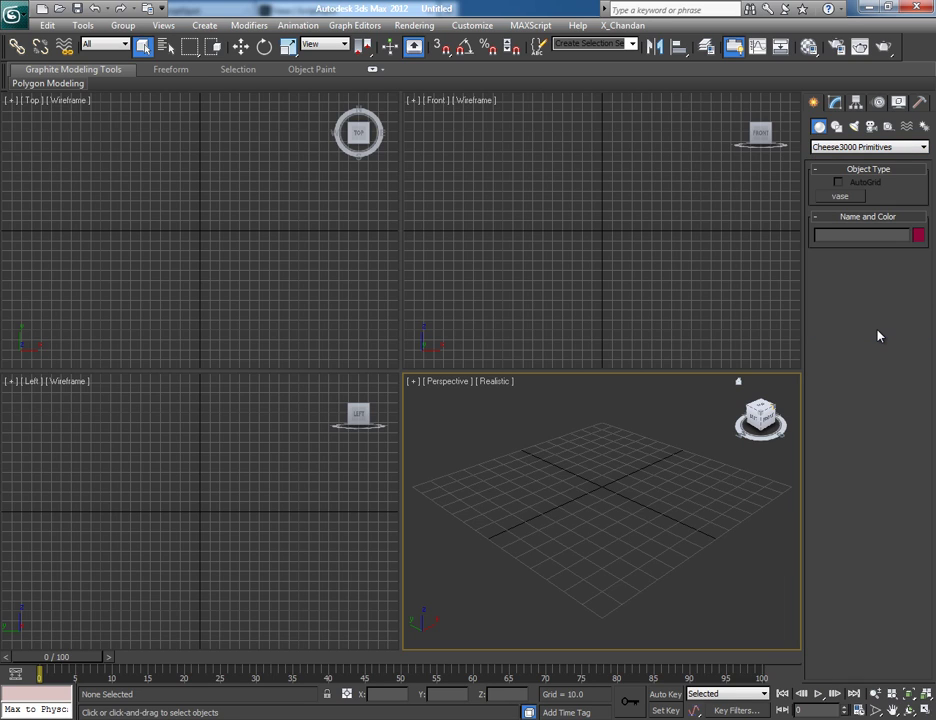
# Draw vase001 in the maximized Perspective view: radius 26.351, height 38.017, wave height -6.582.
pyautogui.click(845, 198)
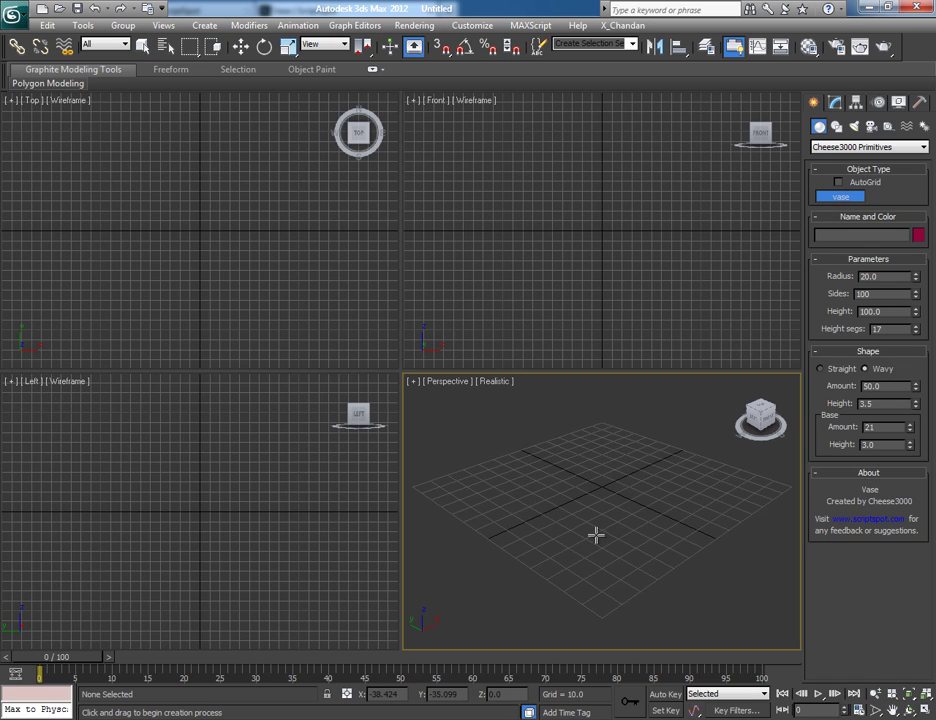
pyautogui.hotkey('alt', 'w')
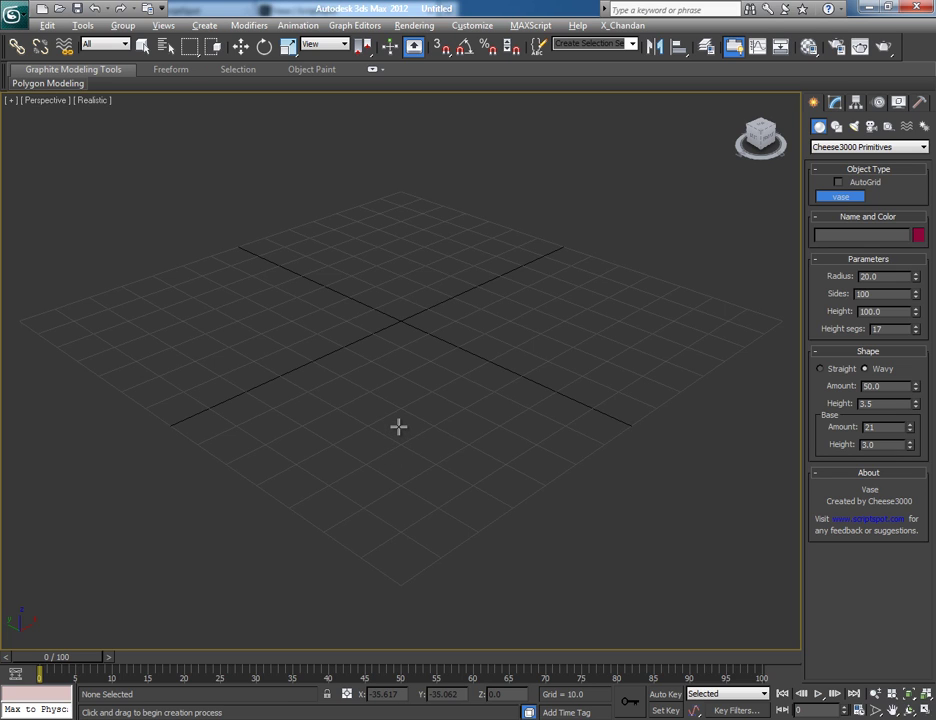
pyautogui.moveTo(398, 427)
pyautogui.mouseDown()
pyautogui.moveTo(455, 430)
pyautogui.moveTo(406, 428)
pyautogui.moveTo(449, 424)
pyautogui.moveTo(512, 442)
pyautogui.moveTo(486, 394)
pyautogui.moveTo(493, 406)
pyautogui.moveTo(480, 410)
pyautogui.moveTo(522, 413)
pyautogui.moveTo(507, 399)
pyautogui.mouseUp()
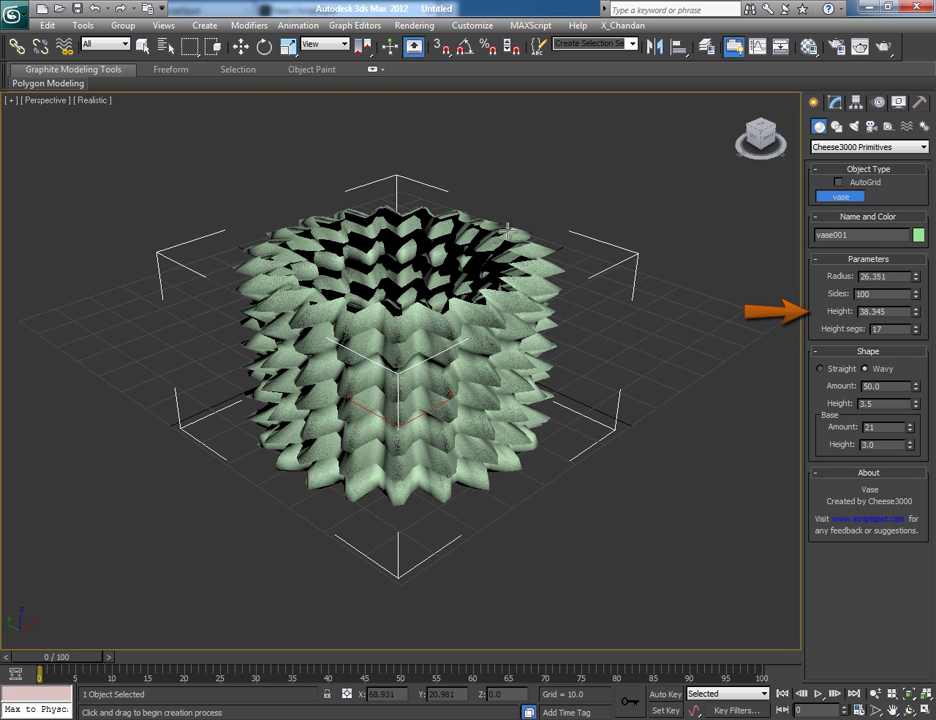
pyautogui.click(508, 231)
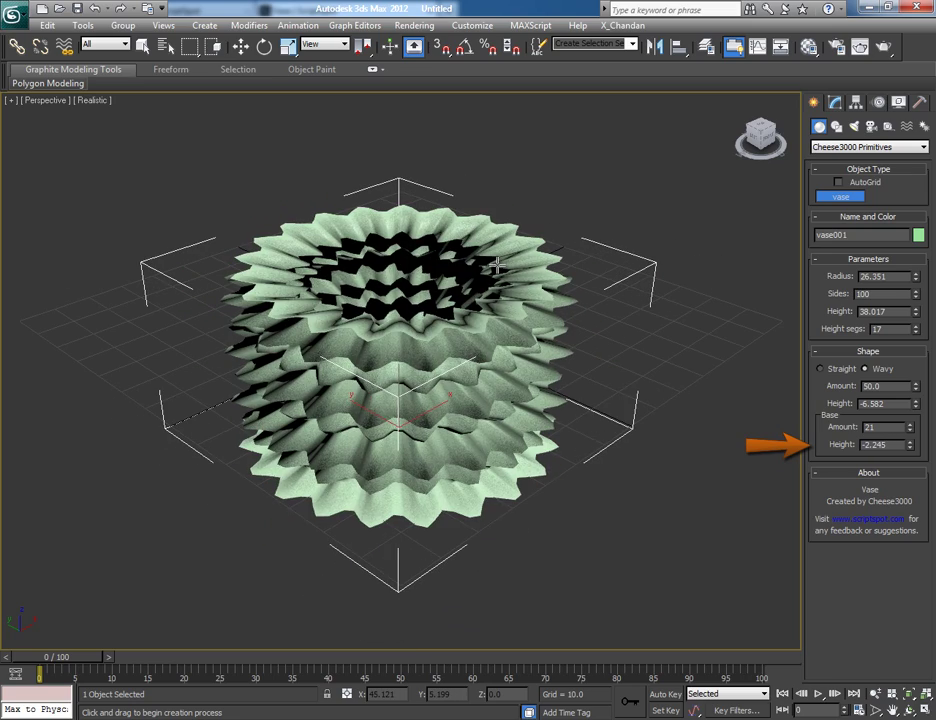
# Open vase001's parameters in the Modify panel and set the radius to 29.351.
pyautogui.click(837, 104)
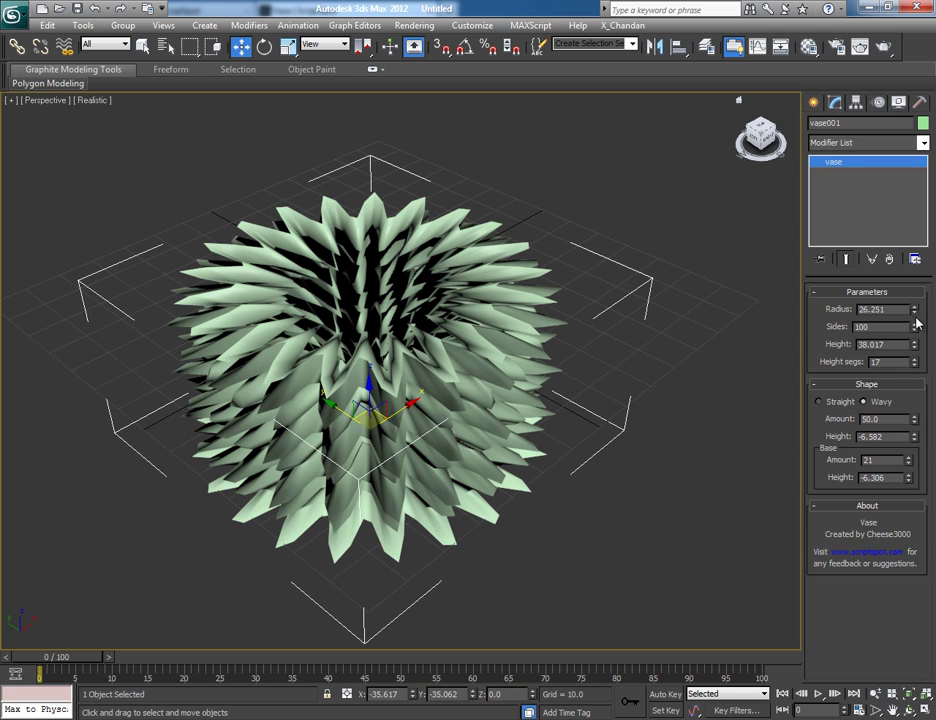
pyautogui.moveTo(913, 312); pyautogui.dragTo(915, 367)
pyautogui.moveTo(604, 410)
pyautogui.keyDown('alt'); pyautogui.mouseDown(button='middle')
pyautogui.moveTo(587, 324)
pyautogui.moveTo(583, 412)
pyautogui.moveTo(650, 445)
pyautogui.moveTo(595, 435)
pyautogui.moveTo(583, 344)
pyautogui.moveTo(590, 403)
pyautogui.mouseUp(button='middle'); pyautogui.keyUp('alt')
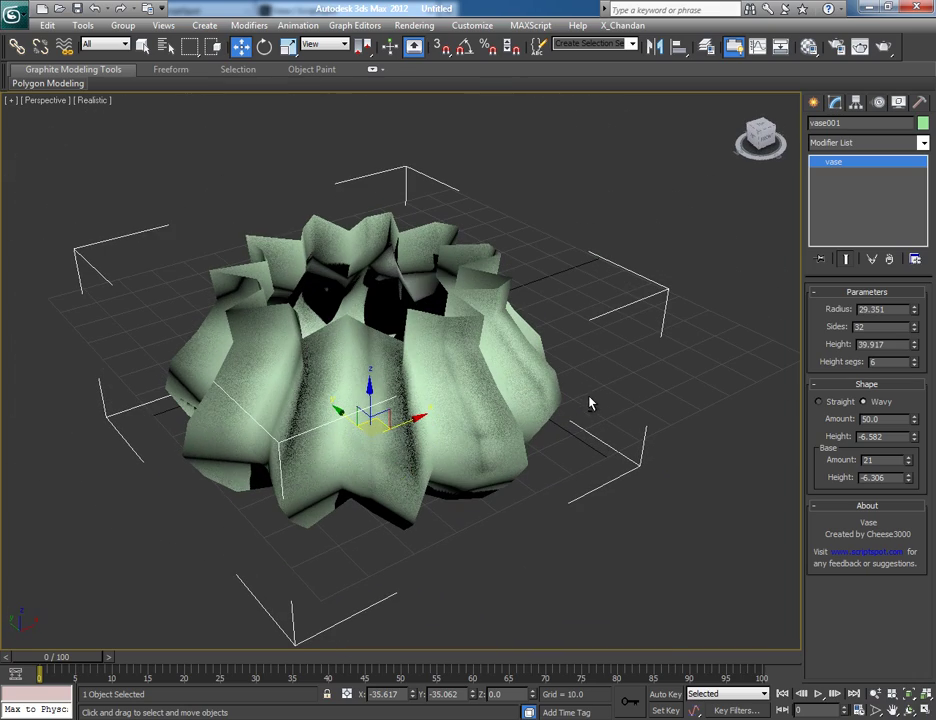
# Step the height segments down to 1 and back up to 4, checking the folds.
pyautogui.click(913, 366)
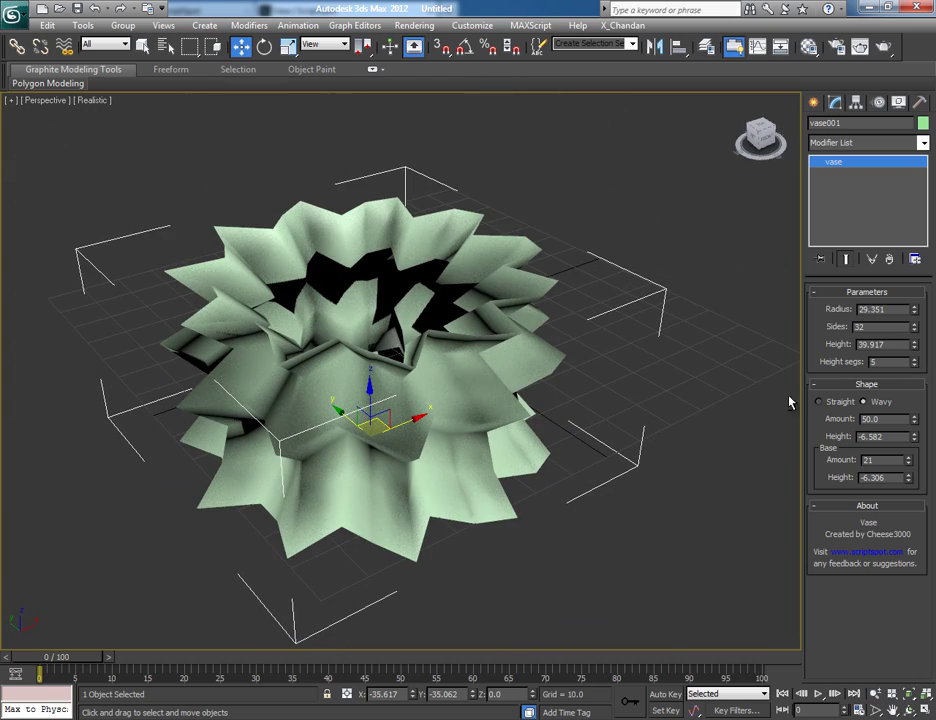
pyautogui.moveTo(790, 403)
pyautogui.keyDown('alt'); pyautogui.mouseDown(button='middle')
pyautogui.moveTo(620, 389)
pyautogui.moveTo(568, 395)
pyautogui.moveTo(637, 351)
pyautogui.moveTo(697, 336)
pyautogui.moveTo(646, 389)
pyautogui.moveTo(680, 400)
pyautogui.mouseUp(button='middle'); pyautogui.keyUp('alt')
pyautogui.keyDown('alt'); pyautogui.moveTo(453, 270); pyautogui.dragTo(456, 290, button='middle'); pyautogui.keyUp('alt')
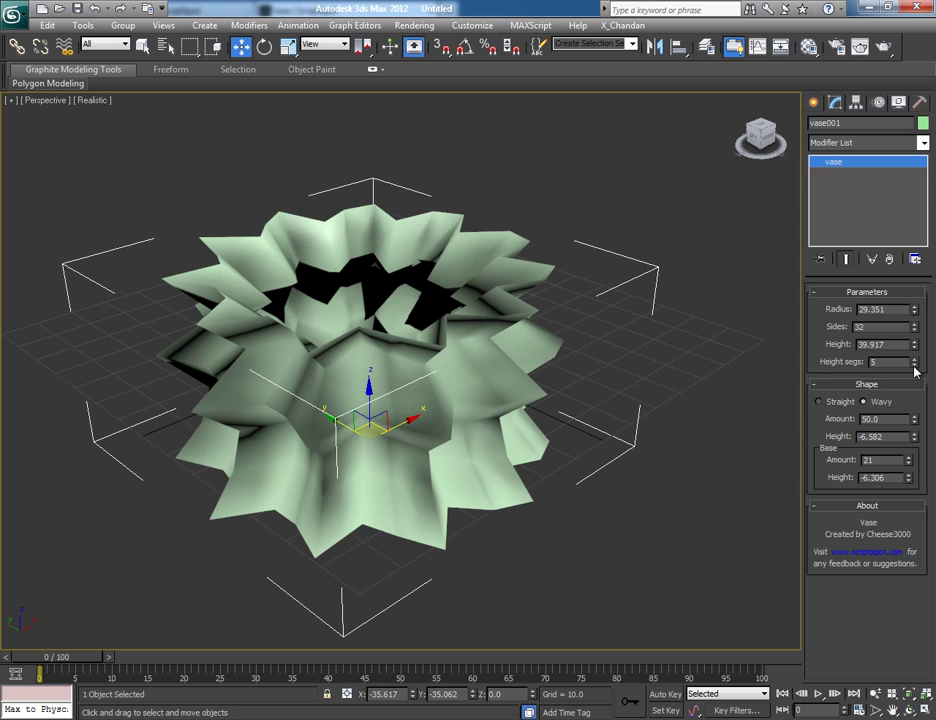
pyautogui.click(914, 366)
pyautogui.click(914, 366)
pyautogui.click(914, 366)
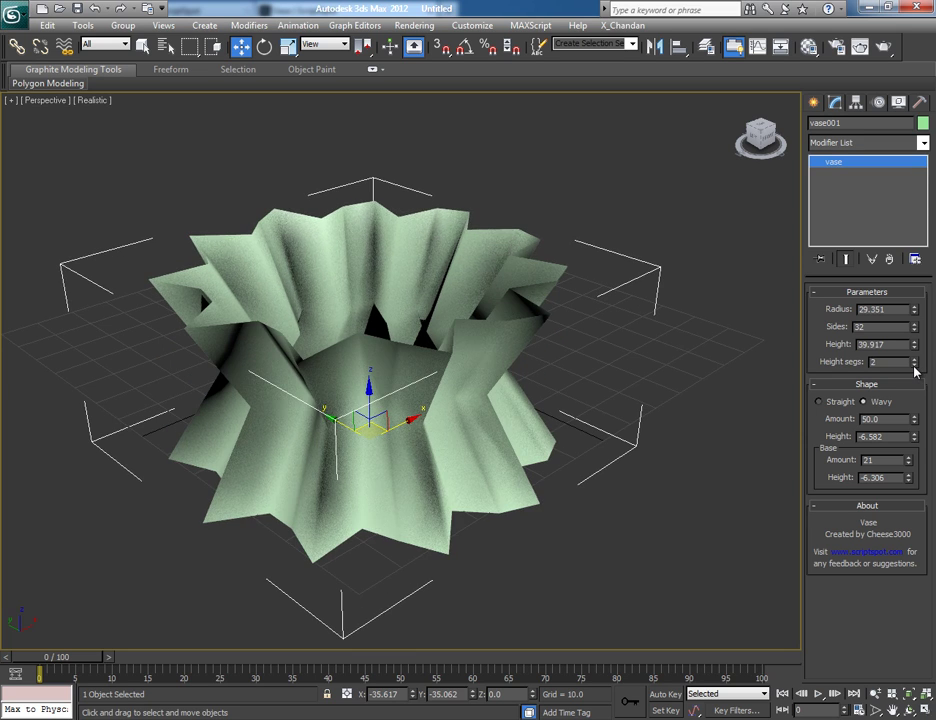
pyautogui.click(914, 366)
pyautogui.click(914, 358)
pyautogui.click(914, 358)
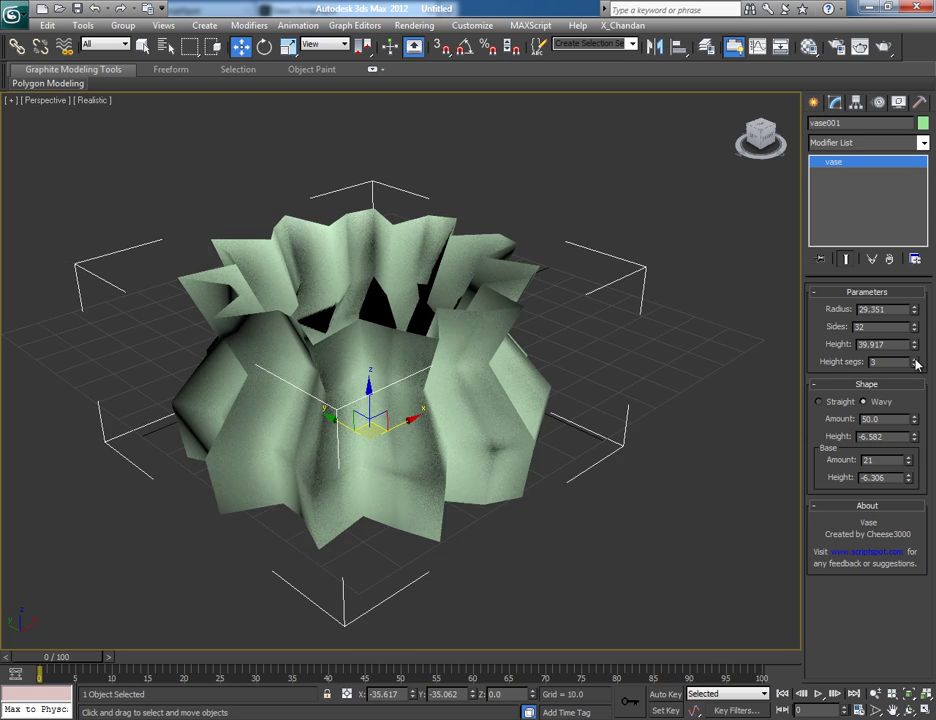
pyautogui.click(914, 358)
pyautogui.moveTo(640, 378)
pyautogui.keyDown('alt'); pyautogui.mouseDown(button='middle')
pyautogui.moveTo(568, 426)
pyautogui.moveTo(575, 378)
pyautogui.moveTo(643, 379)
pyautogui.mouseUp(button='middle'); pyautogui.keyUp('alt')
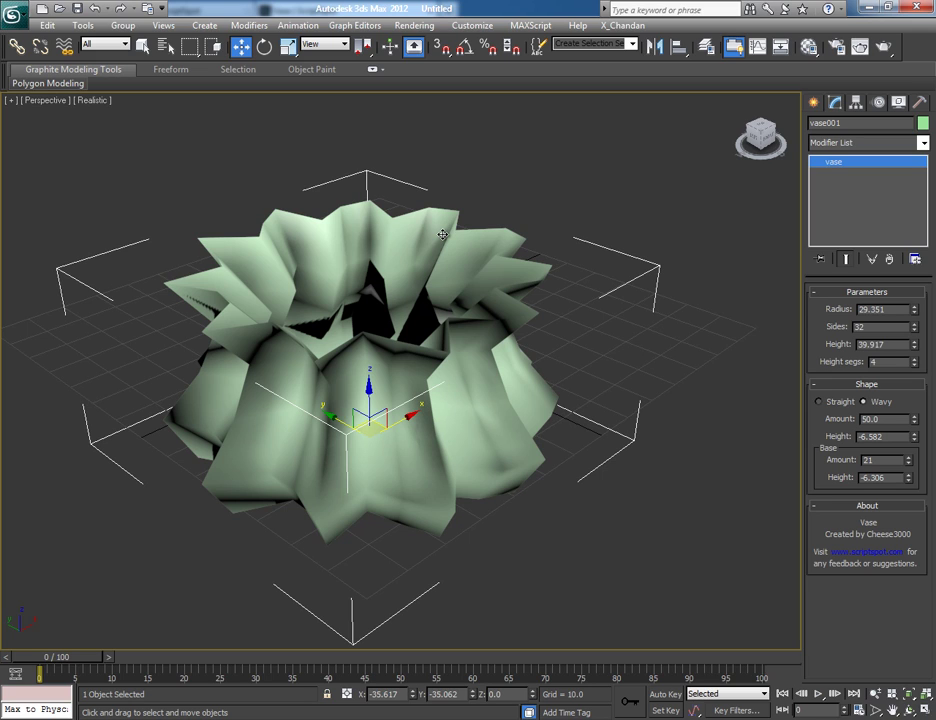
# Add a Shell modifier to vase001 with inner amount 0.59 and 3 segments.
pyautogui.click(924, 143)
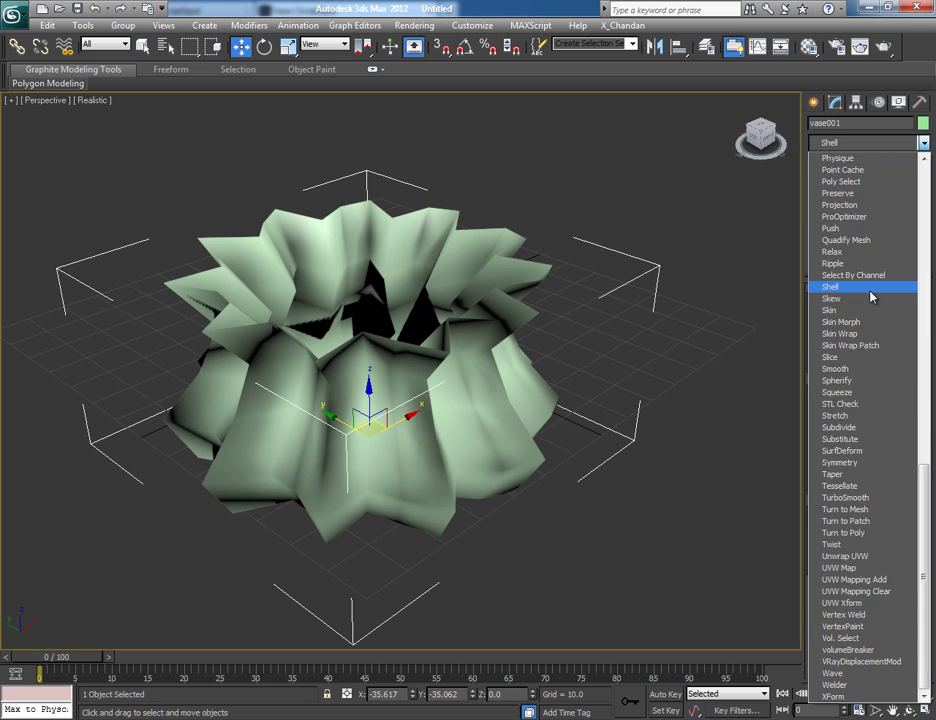
pyautogui.click(868, 288)
pyautogui.moveTo(710, 349)
pyautogui.keyDown('alt'); pyautogui.mouseDown(button='middle')
pyautogui.moveTo(643, 353)
pyautogui.moveTo(713, 356)
pyautogui.mouseUp(button='middle'); pyautogui.keyUp('alt')
pyautogui.moveTo(916, 314); pyautogui.dragTo(912, 262)
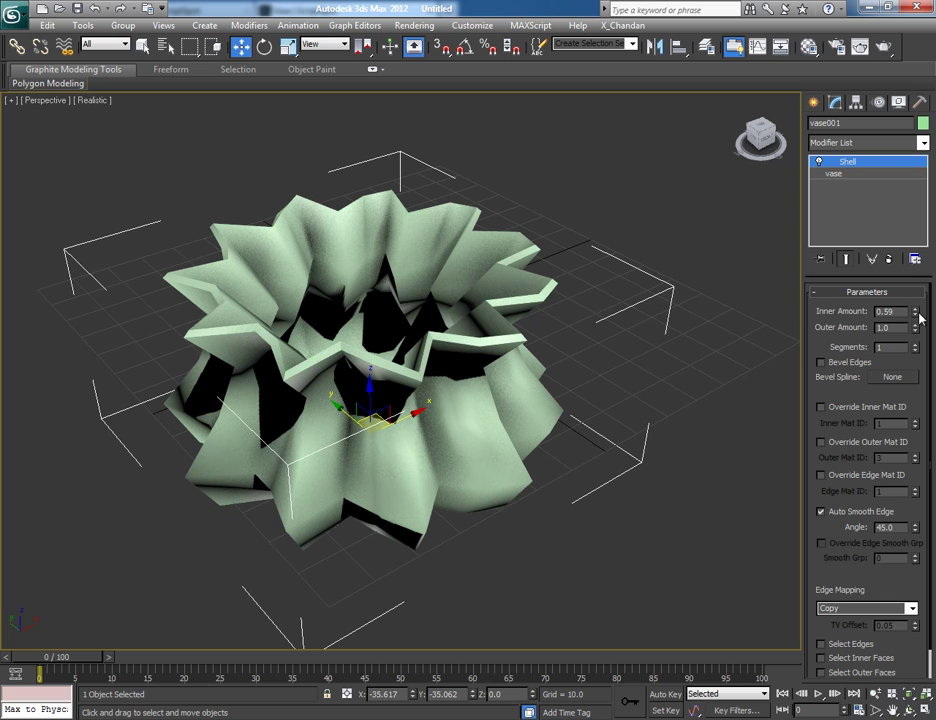
pyautogui.moveTo(916, 345); pyautogui.dragTo(916, 335)
pyautogui.click(923, 144)
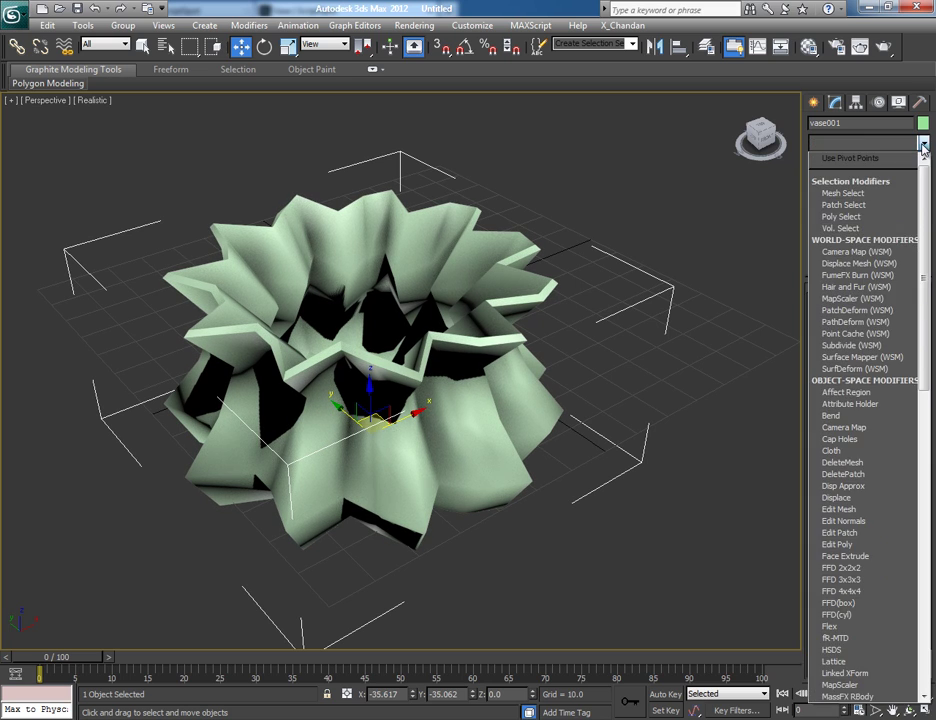
pyautogui.scroll(-5, 923, 147)
# Add TurboSmooth above the Shell with 3 iterations.
pyautogui.press('t')
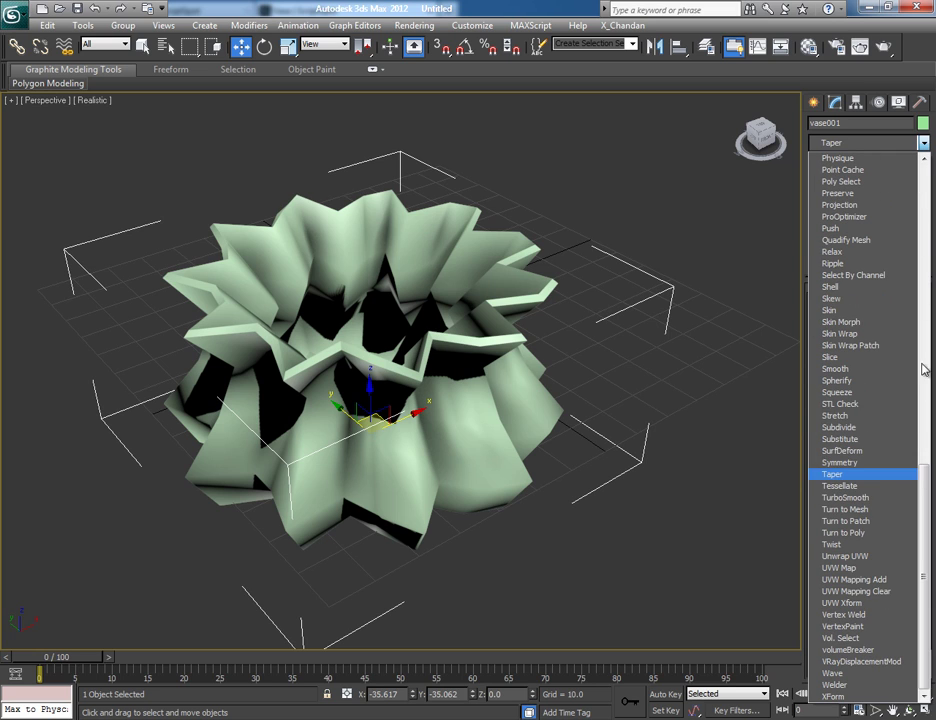
pyautogui.click(886, 499)
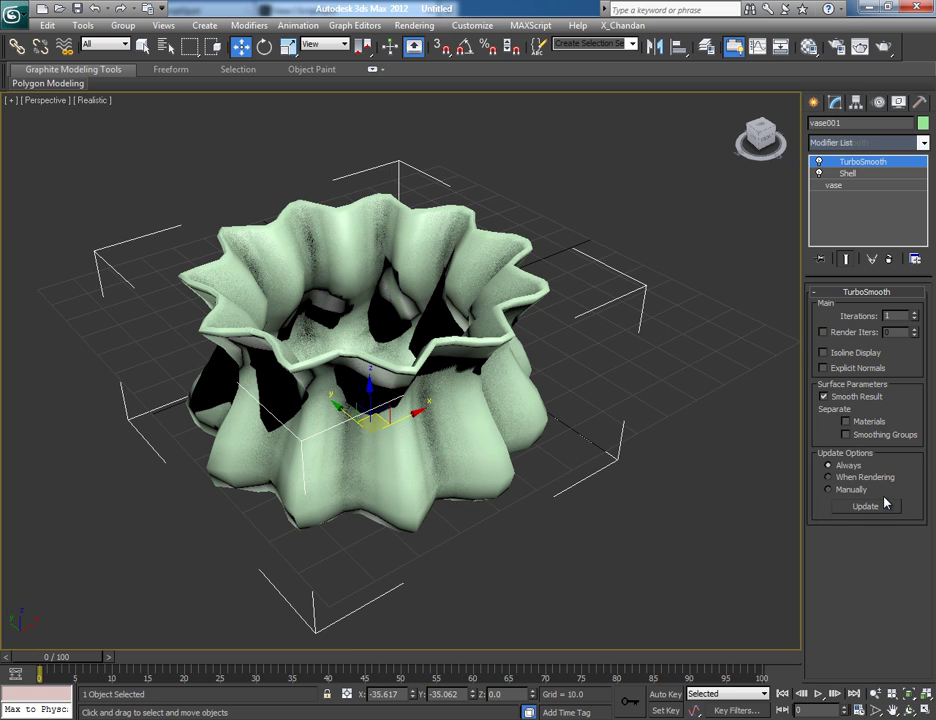
pyautogui.click(914, 314)
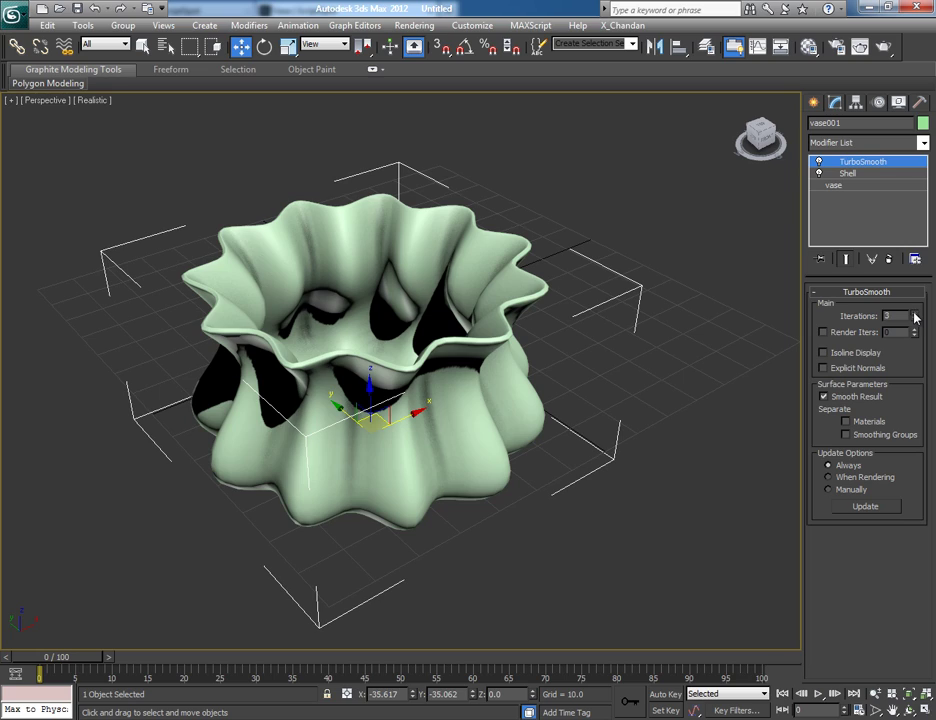
pyautogui.moveTo(614, 412)
pyautogui.keyDown('alt'); pyautogui.mouseDown(button='middle')
pyautogui.moveTo(602, 447)
pyautogui.moveTo(612, 261)
pyautogui.moveTo(600, 376)
pyautogui.moveTo(610, 401)
pyautogui.mouseUp(button='middle'); pyautogui.keyUp('alt')
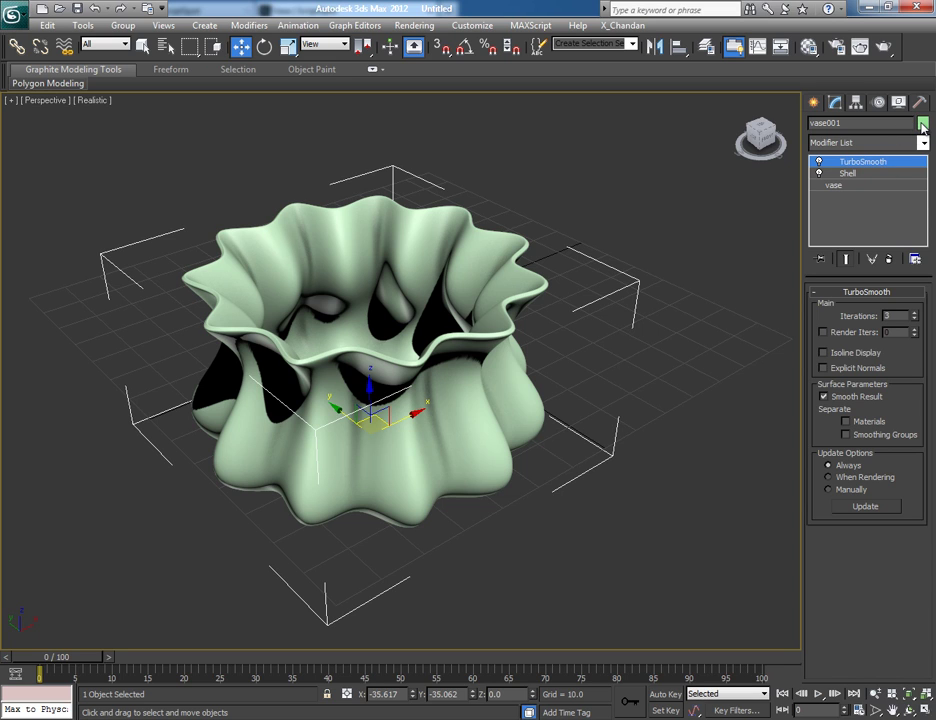
# Change vase001's object colour to magenta and orbit to inspect the result.
pyautogui.click(922, 123)
pyautogui.click(597, 361)
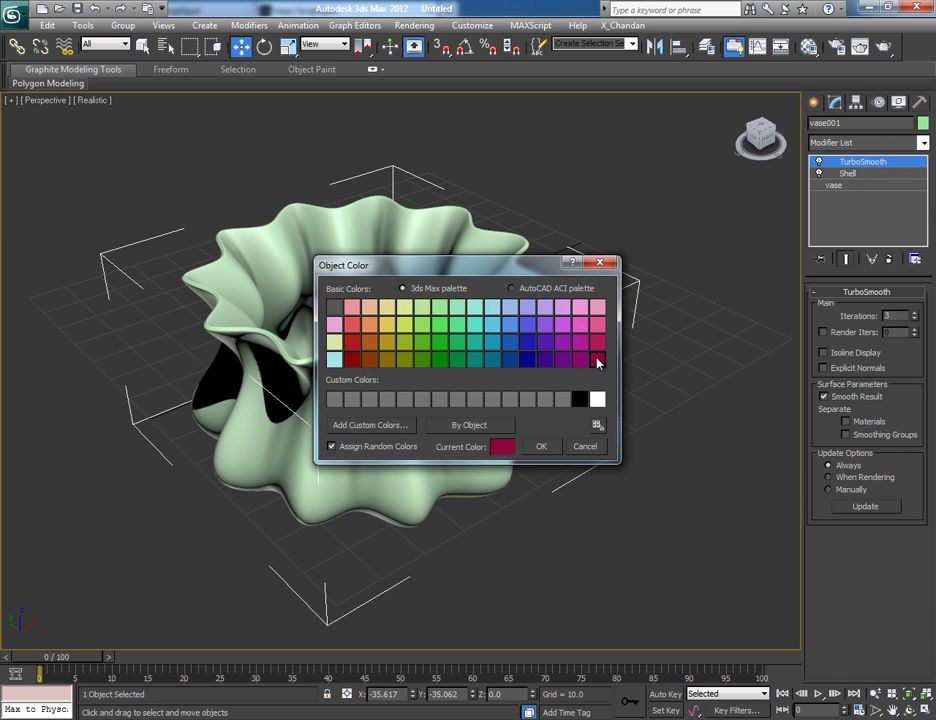
pyautogui.click(541, 446)
pyautogui.keyDown('alt'); pyautogui.moveTo(668, 367); pyautogui.dragTo(612, 401, button='middle'); pyautogui.keyUp('alt')
pyautogui.keyDown('alt'); pyautogui.moveTo(679, 401); pyautogui.dragTo(676, 383, button='middle'); pyautogui.keyUp('alt')
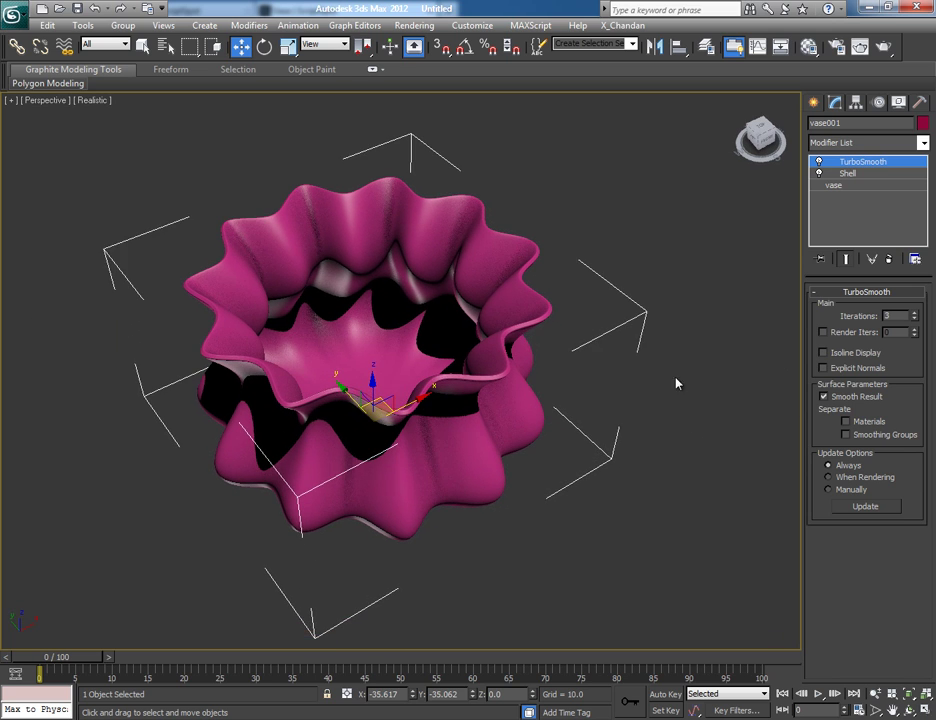
pyautogui.click(618, 411)
pyautogui.keyDown('alt'); pyautogui.moveTo(618, 411); pyautogui.dragTo(527, 424, button='middle'); pyautogui.keyUp('alt')
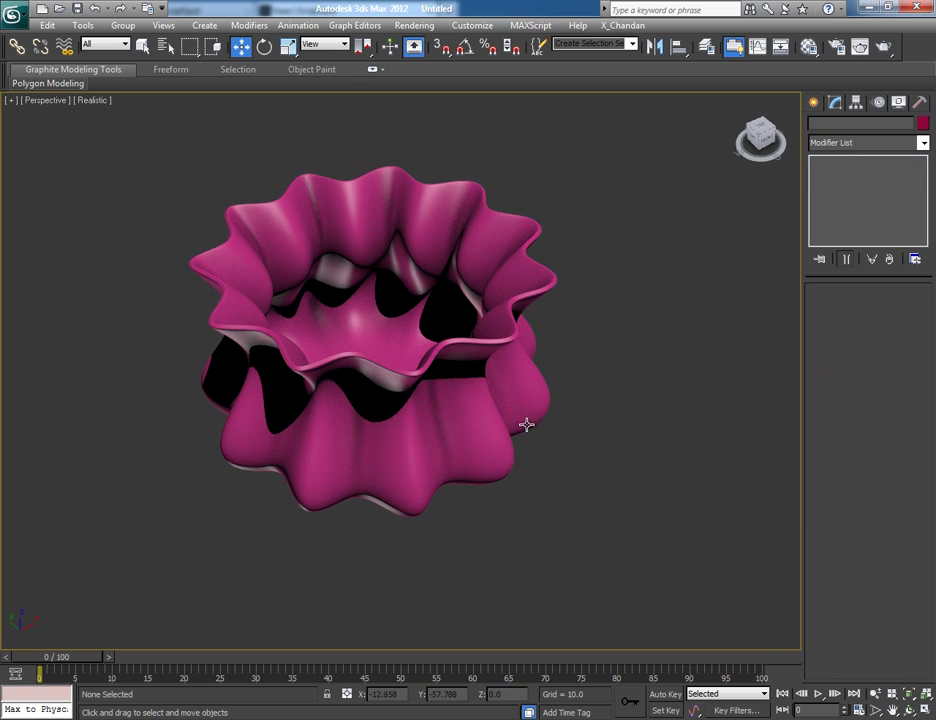
pyautogui.click(515, 421)
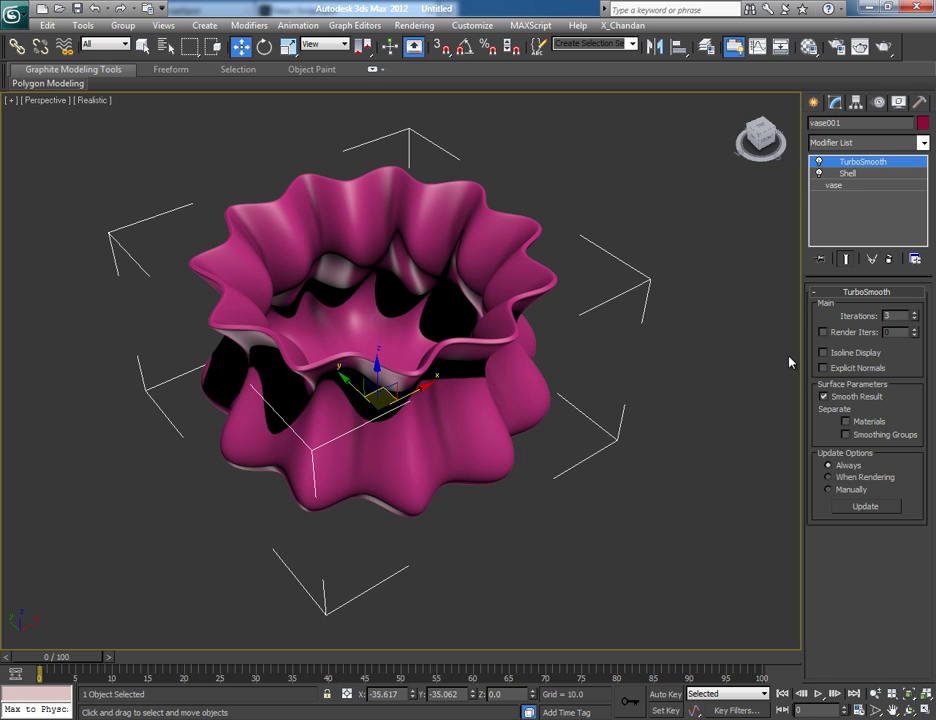
# Back in the Vase parameters, narrow the radius and tune the sides to about 20.
pyautogui.click(846, 188)
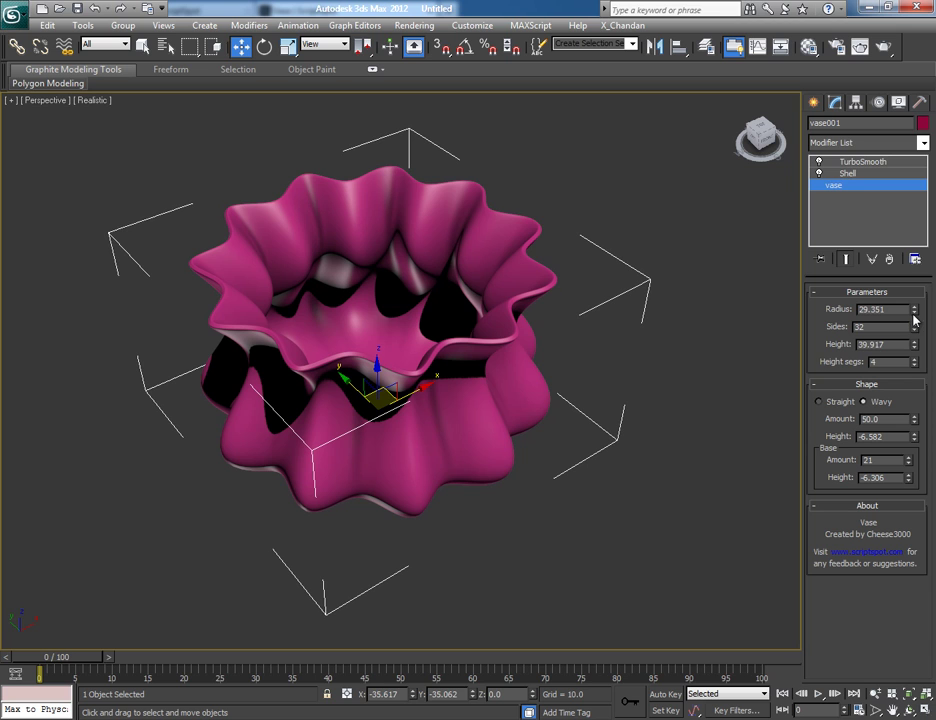
pyautogui.moveTo(913, 318); pyautogui.dragTo(918, 407)
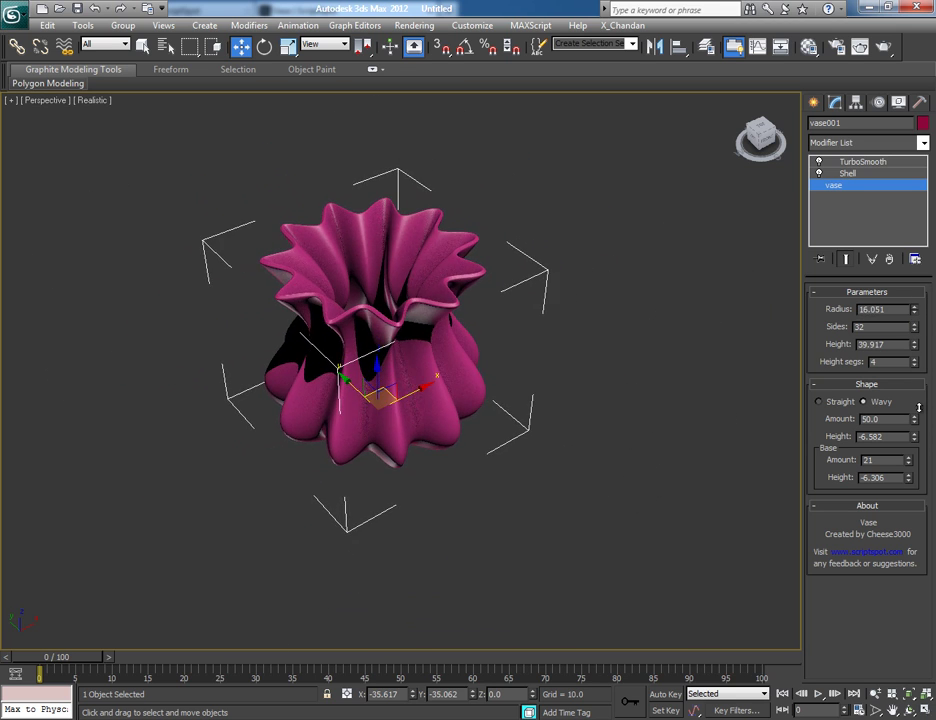
pyautogui.moveTo(631, 440)
pyautogui.keyDown('alt'); pyautogui.mouseDown(button='middle')
pyautogui.moveTo(564, 403)
pyautogui.moveTo(633, 412)
pyautogui.moveTo(702, 458)
pyautogui.moveTo(693, 465)
pyautogui.moveTo(566, 426)
pyautogui.moveTo(631, 412)
pyautogui.moveTo(637, 439)
pyautogui.moveTo(620, 425)
pyautogui.mouseUp(button='middle'); pyautogui.keyUp('alt')
pyautogui.moveTo(914, 336); pyautogui.dragTo(914, 341)
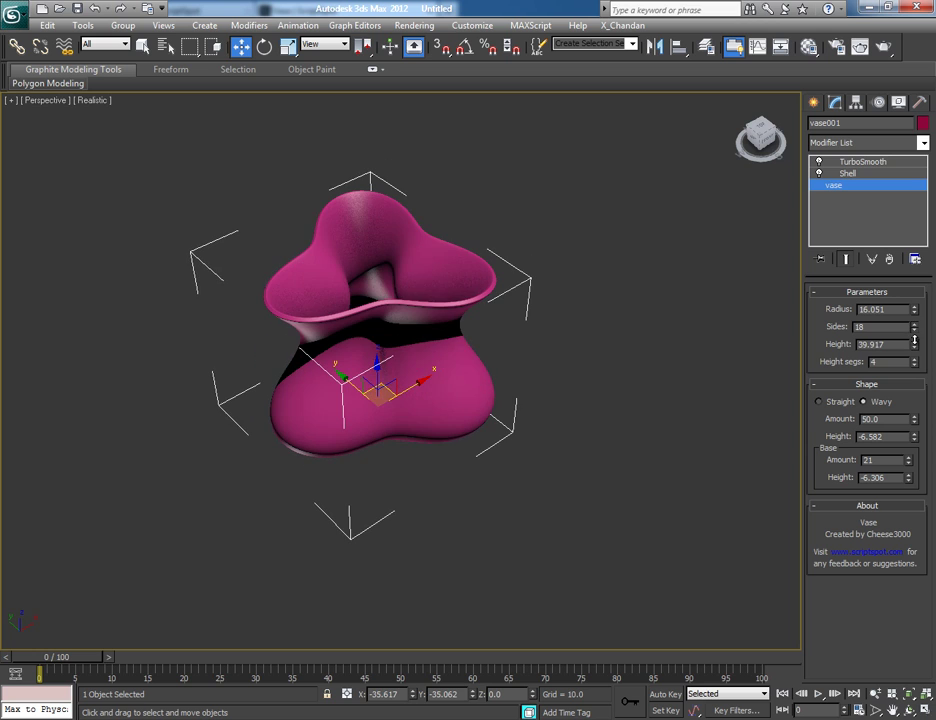
pyautogui.keyDown('alt'); pyautogui.moveTo(491, 399); pyautogui.dragTo(579, 425, button='middle'); pyautogui.keyUp('alt')
pyautogui.click(914, 326)
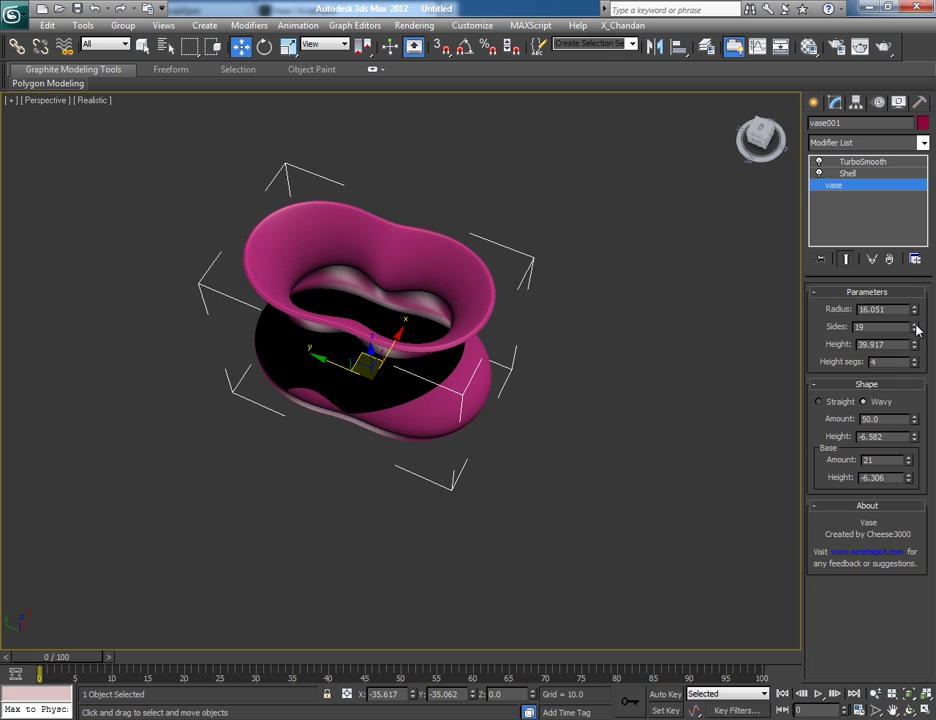
pyautogui.moveTo(575, 446)
pyautogui.keyDown('alt'); pyautogui.mouseDown(button='middle')
pyautogui.moveTo(560, 370)
pyautogui.moveTo(570, 288)
pyautogui.moveTo(580, 426)
pyautogui.mouseUp(button='middle'); pyautogui.keyUp('alt')
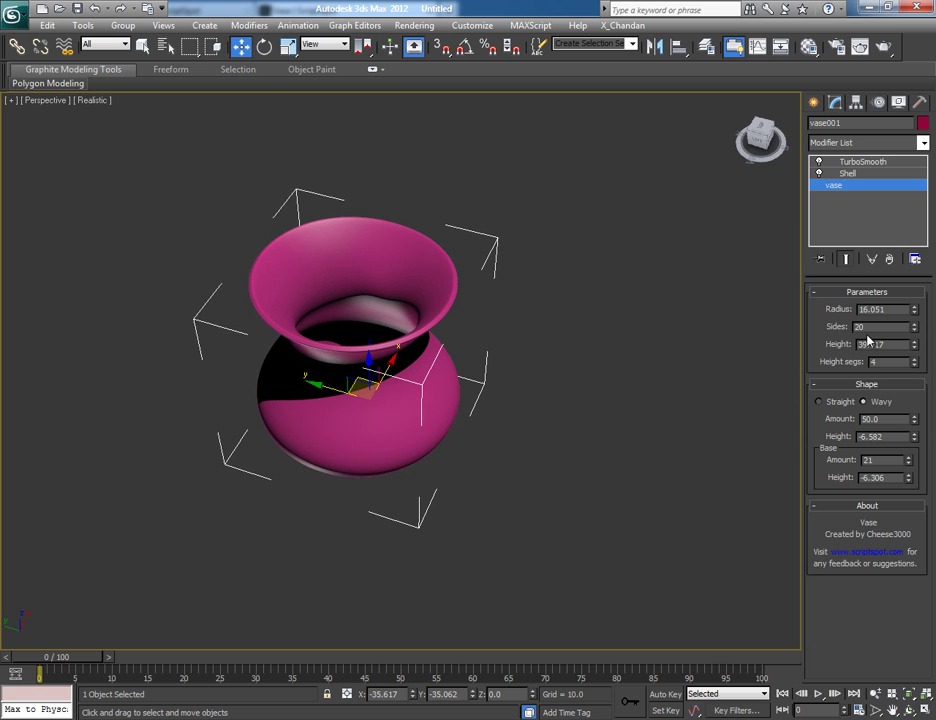
# Widen the vase radius through 17.651 to 21.551.
pyautogui.moveTo(913, 310); pyautogui.dragTo(933, 407)
pyautogui.moveTo(930, 347); pyautogui.dragTo(930, 285)
pyautogui.keyDown('alt'); pyautogui.moveTo(560, 350); pyautogui.dragTo(556, 403, button='middle'); pyautogui.keyUp('alt')
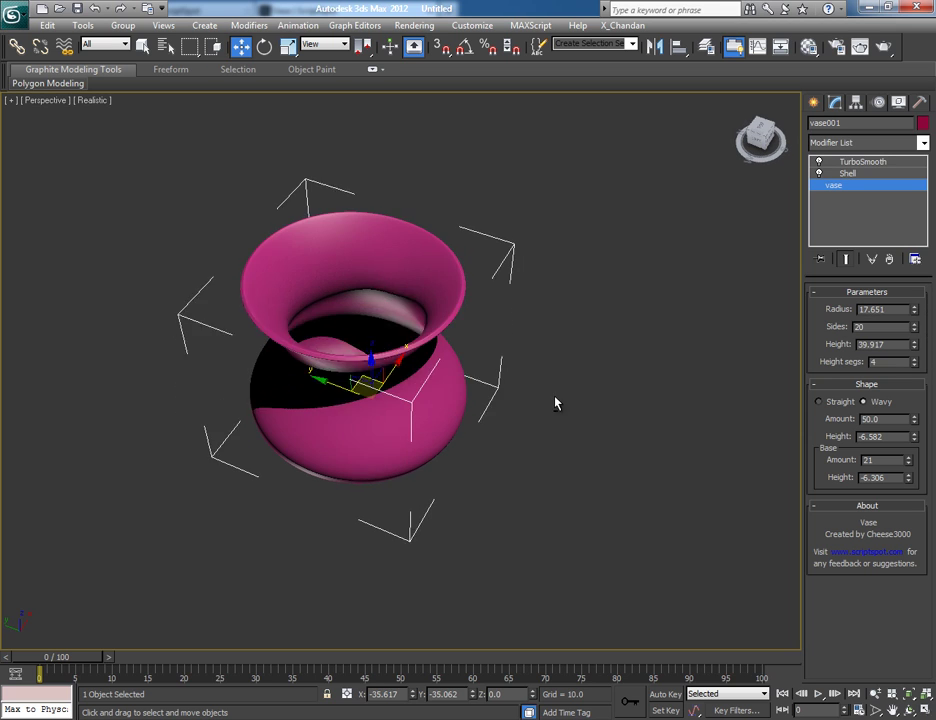
pyautogui.moveTo(921, 309); pyautogui.dragTo(913, 284)
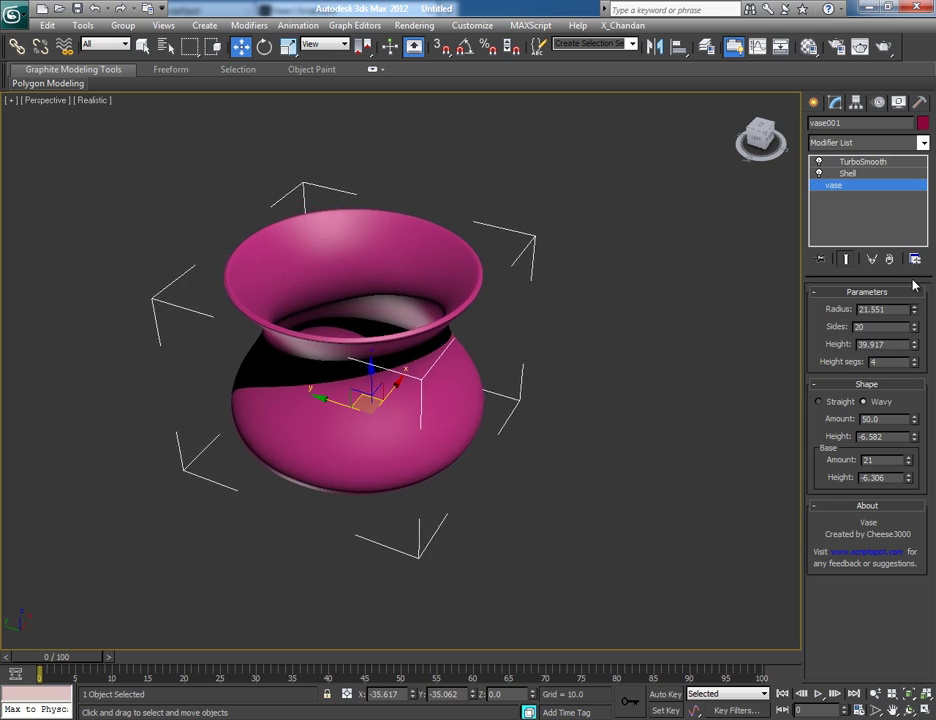
pyautogui.keyDown('alt'); pyautogui.moveTo(470, 360); pyautogui.dragTo(439, 324, button='middle'); pyautogui.keyUp('alt')
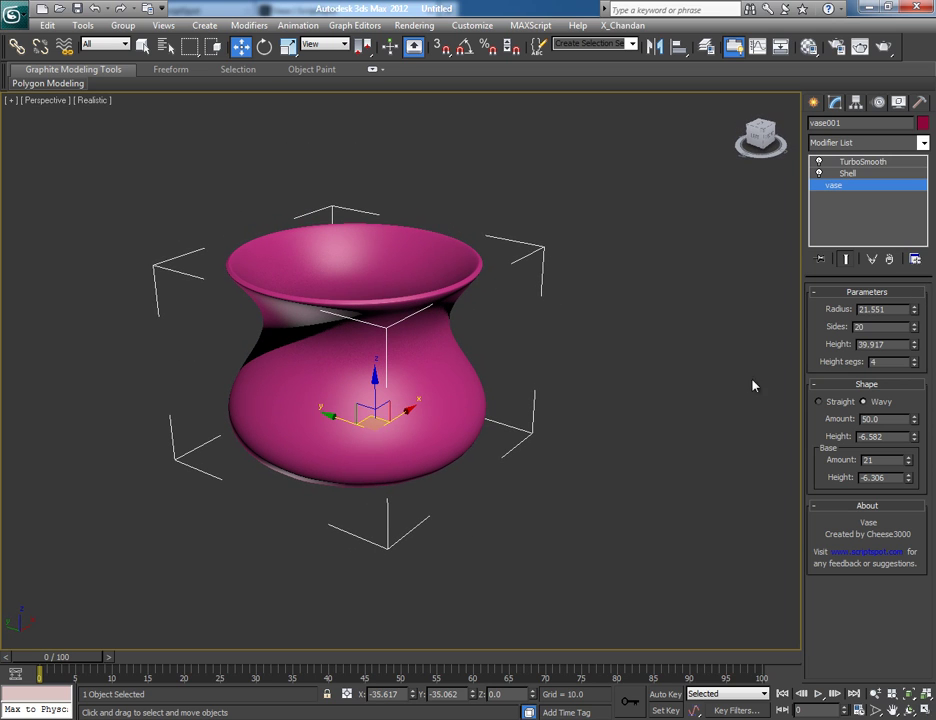
# Raise vase001's height segments to 12 and its sides to 28.
pyautogui.click(913, 360)
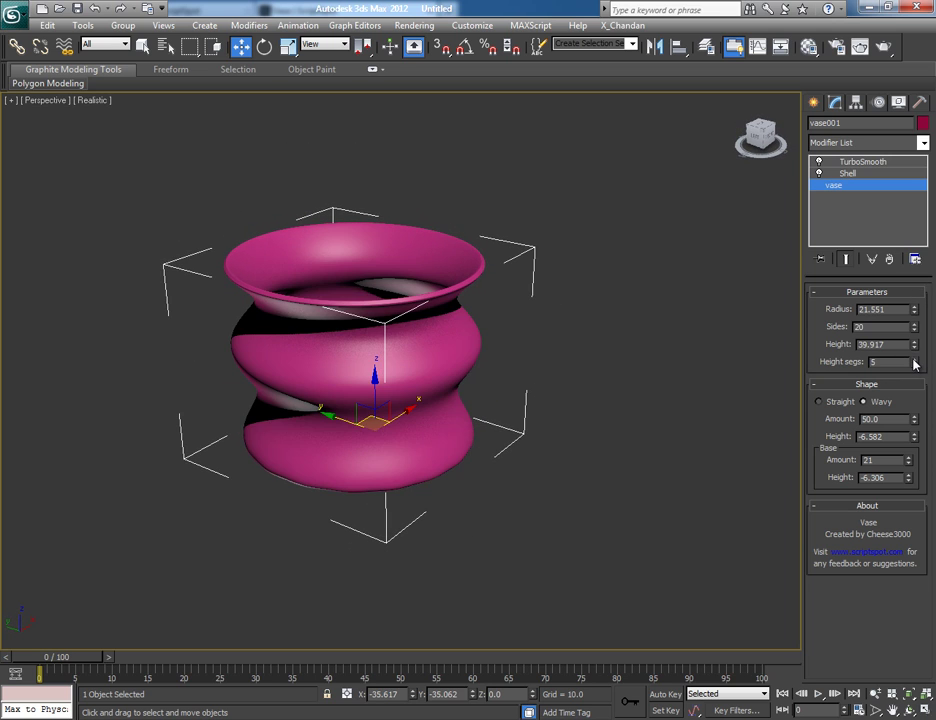
pyautogui.moveTo(621, 369)
pyautogui.keyDown('alt'); pyautogui.mouseDown(button='middle')
pyautogui.moveTo(564, 384)
pyautogui.moveTo(618, 366)
pyautogui.mouseUp(button='middle'); pyautogui.keyUp('alt')
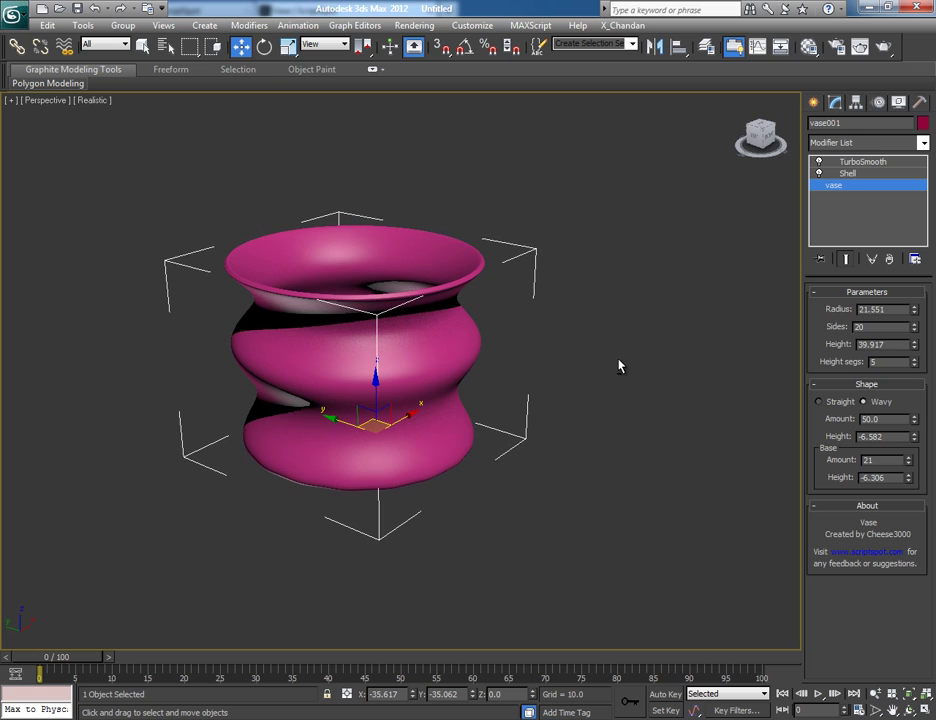
pyautogui.click(913, 363)
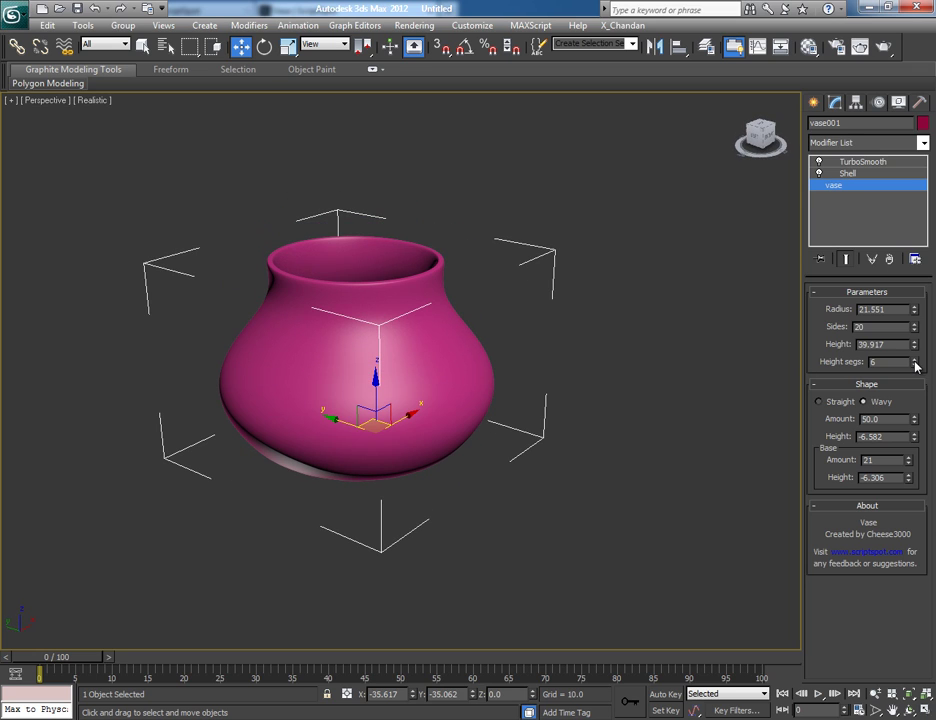
pyautogui.click(913, 362)
pyautogui.click(913, 362)
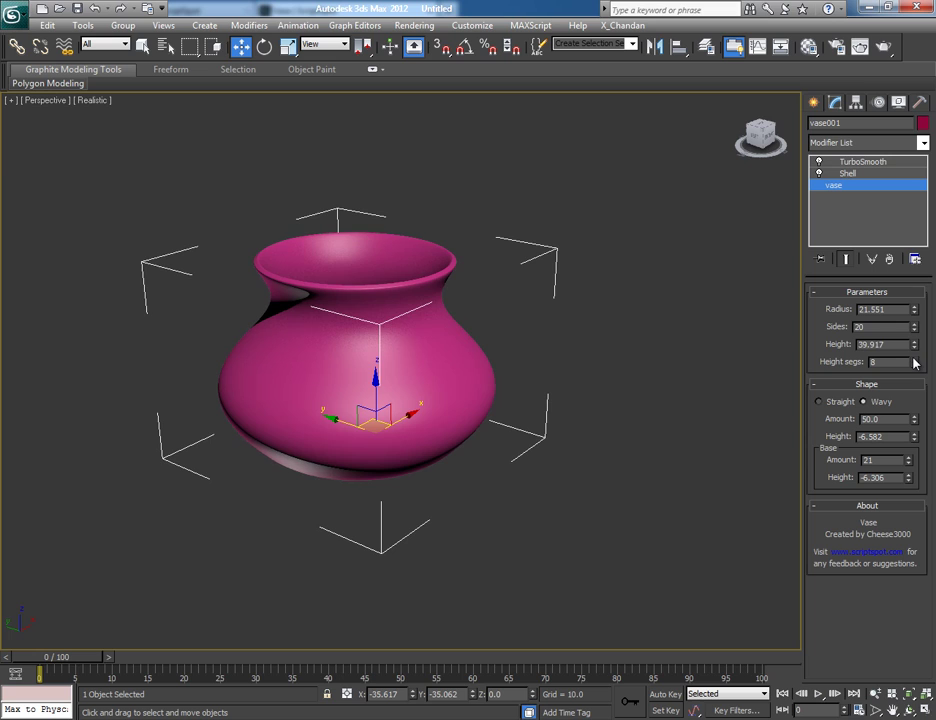
pyautogui.click(913, 362)
pyautogui.click(913, 362)
pyautogui.click(913, 362)
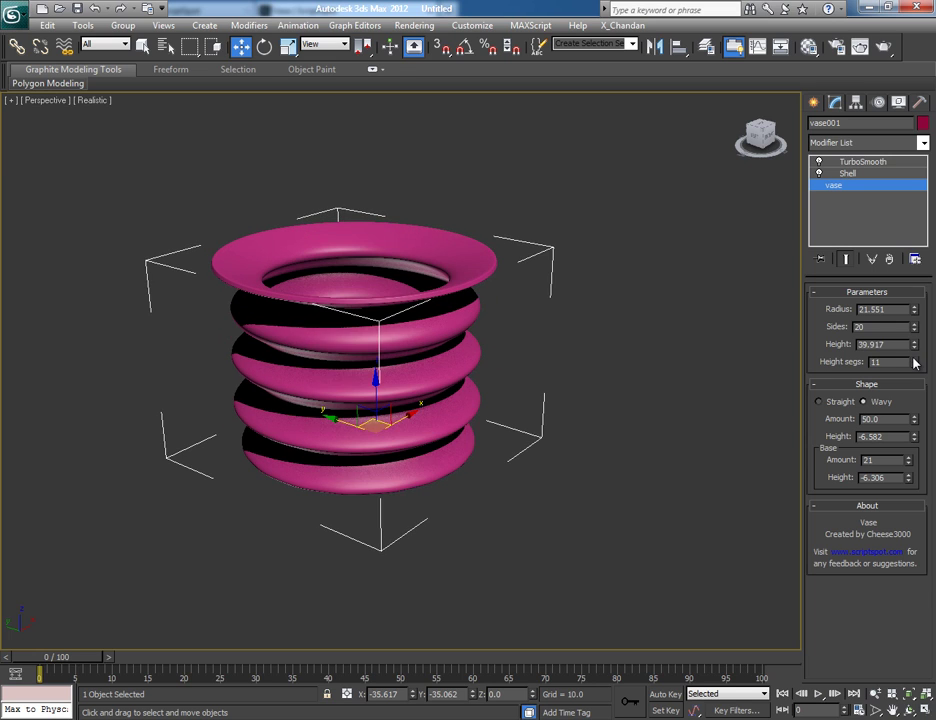
pyautogui.click(913, 362)
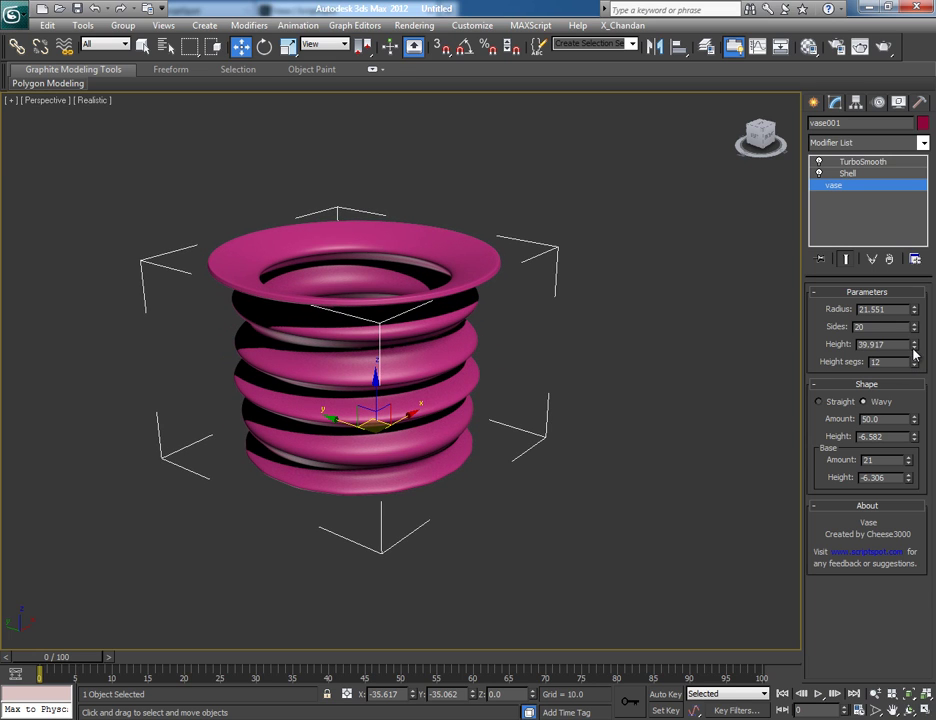
pyautogui.moveTo(579, 389)
pyautogui.keyDown('alt'); pyautogui.mouseDown(button='middle')
pyautogui.moveTo(572, 455)
pyautogui.moveTo(591, 359)
pyautogui.moveTo(584, 412)
pyautogui.moveTo(590, 406)
pyautogui.mouseUp(button='middle'); pyautogui.keyUp('alt')
pyautogui.moveTo(913, 328)
pyautogui.mouseDown()
pyautogui.moveTo(915, 300)
pyautogui.moveTo(919, 317)
pyautogui.mouseUp()
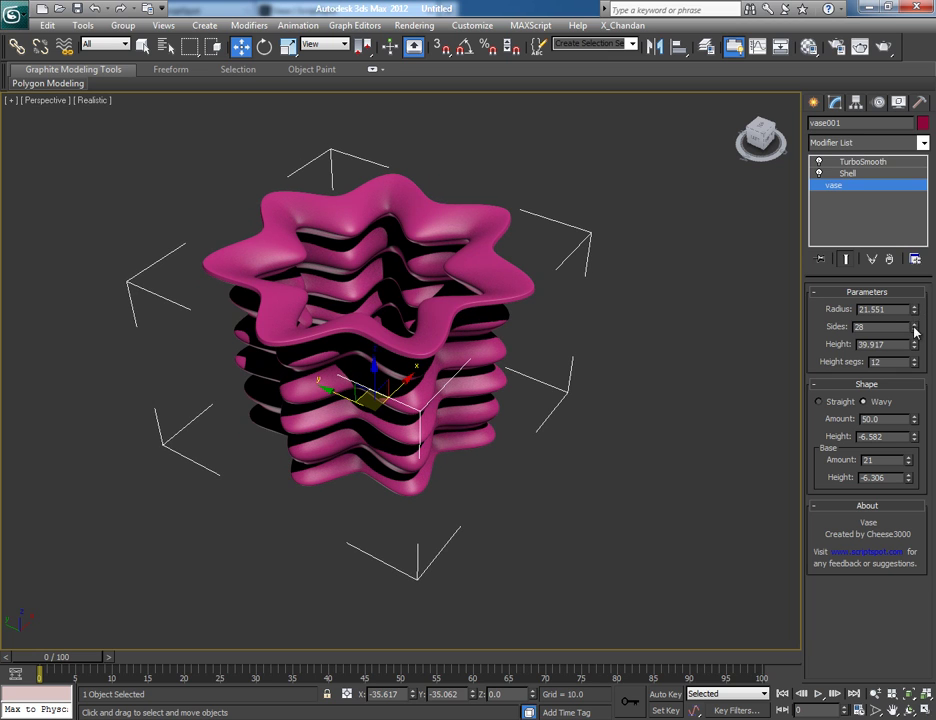
# Set 8 height segments, wave amount 51.6 and base amount 25 for a three-lobed vase.
pyautogui.moveTo(914, 366); pyautogui.dragTo(916, 371)
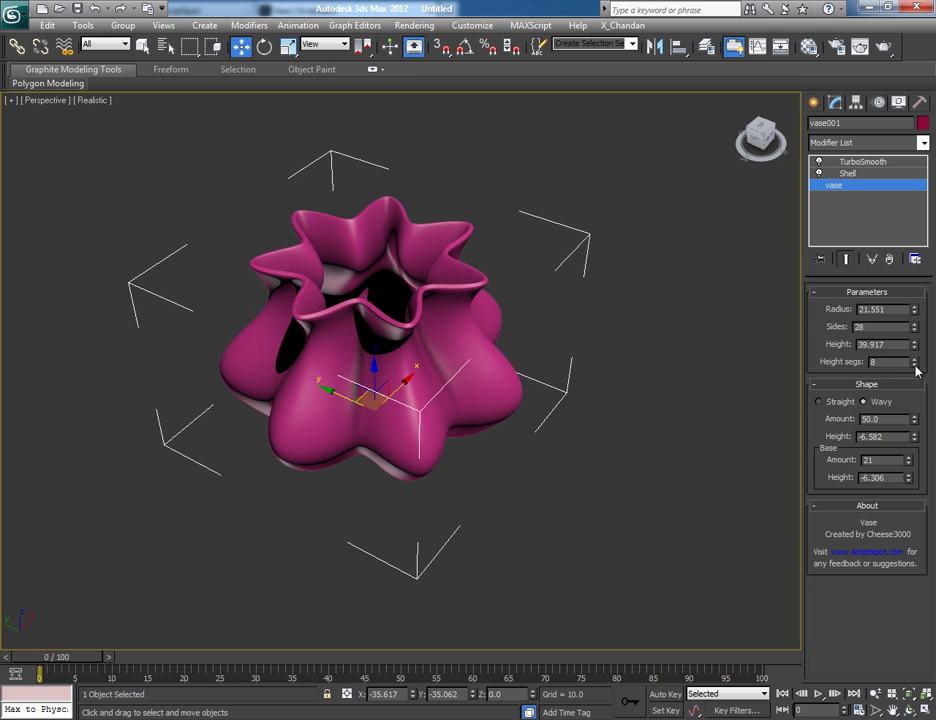
pyautogui.moveTo(726, 438)
pyautogui.keyDown('alt'); pyautogui.mouseDown(button='middle')
pyautogui.moveTo(717, 380)
pyautogui.moveTo(716, 431)
pyautogui.mouseUp(button='middle'); pyautogui.keyUp('alt')
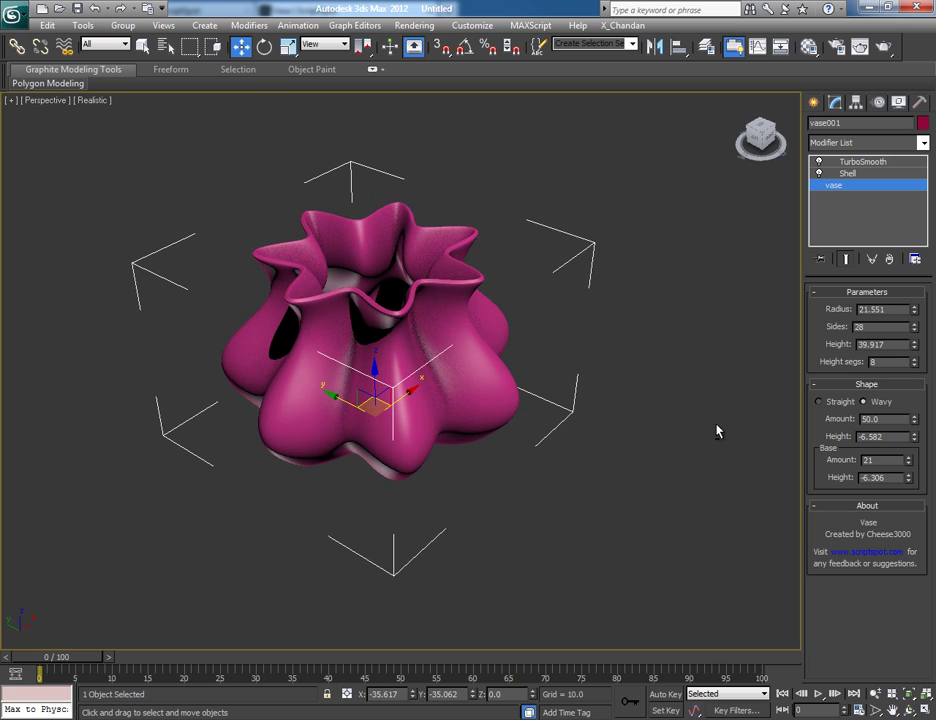
pyautogui.moveTo(916, 426)
pyautogui.mouseDown()
pyautogui.moveTo(916, 436)
pyautogui.moveTo(920, 383)
pyautogui.moveTo(923, 402)
pyautogui.mouseUp()
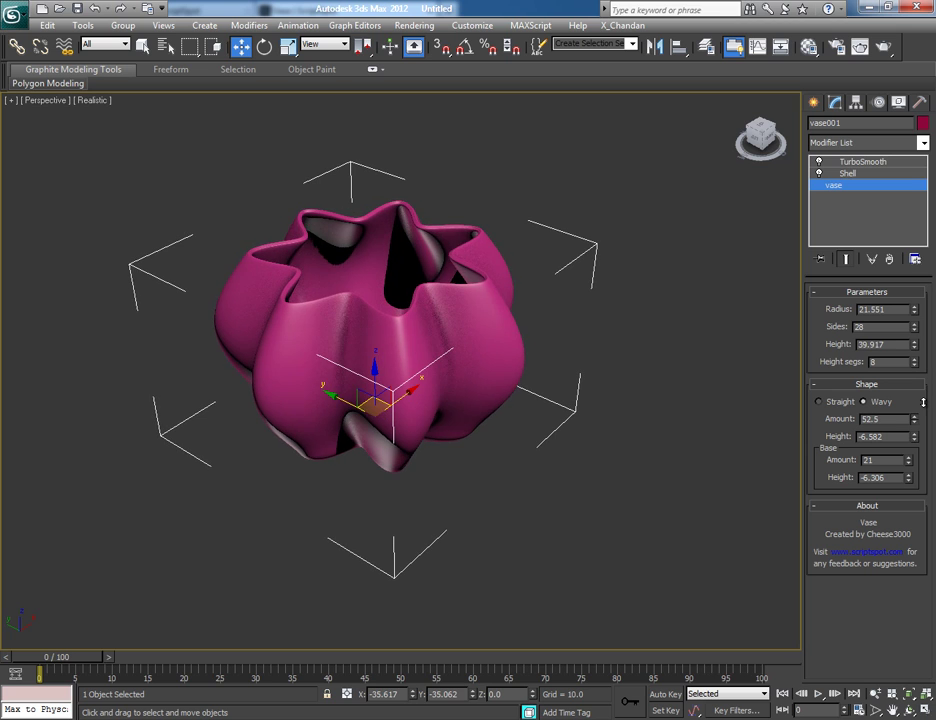
pyautogui.moveTo(625, 445)
pyautogui.keyDown('alt'); pyautogui.mouseDown(button='middle')
pyautogui.moveTo(574, 397)
pyautogui.moveTo(633, 326)
pyautogui.moveTo(600, 347)
pyautogui.moveTo(564, 529)
pyautogui.moveTo(620, 459)
pyautogui.mouseUp(button='middle'); pyautogui.keyUp('alt')
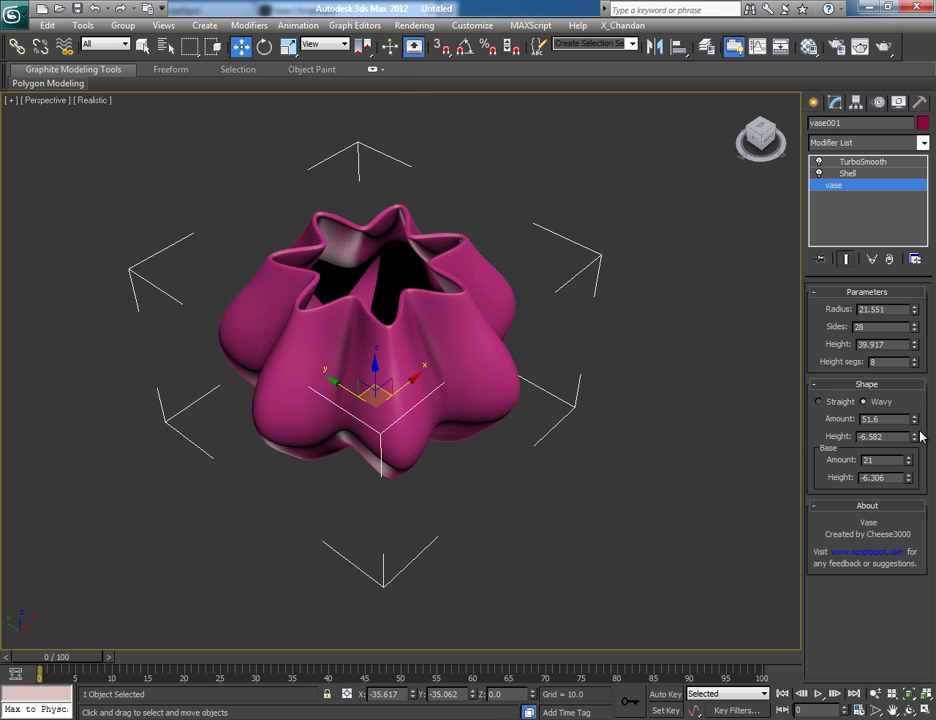
pyautogui.moveTo(916, 441)
pyautogui.mouseDown()
pyautogui.moveTo(918, 392)
pyautogui.moveTo(922, 445)
pyautogui.moveTo(926, 413)
pyautogui.mouseUp()
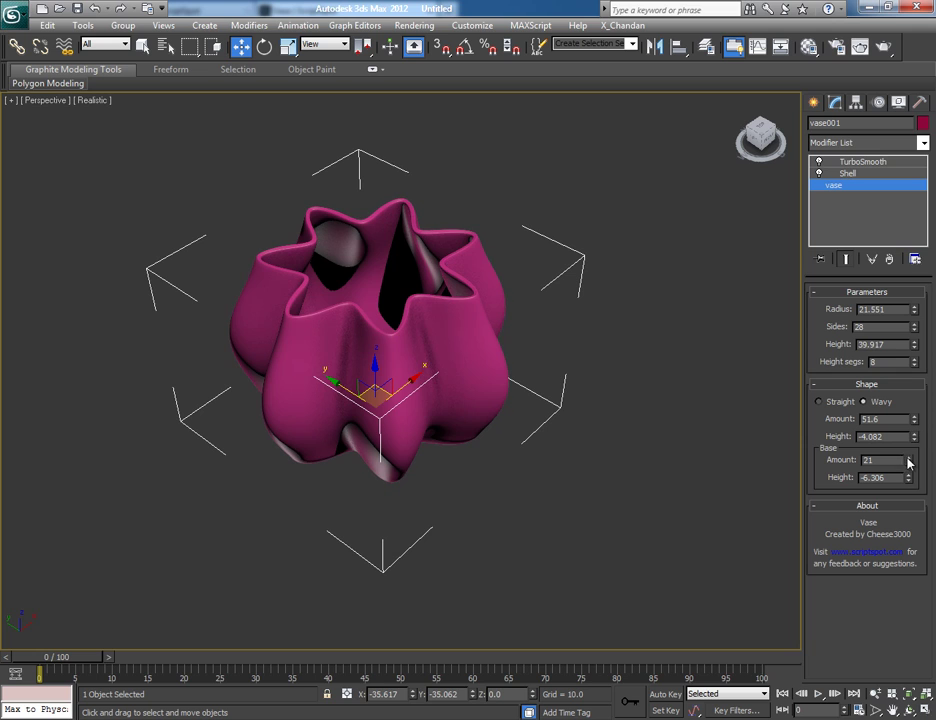
pyautogui.moveTo(911, 461)
pyautogui.mouseDown()
pyautogui.moveTo(914, 453)
pyautogui.moveTo(908, 467)
pyautogui.moveTo(923, 515)
pyautogui.moveTo(908, 400)
pyautogui.moveTo(918, 438)
pyautogui.mouseUp()
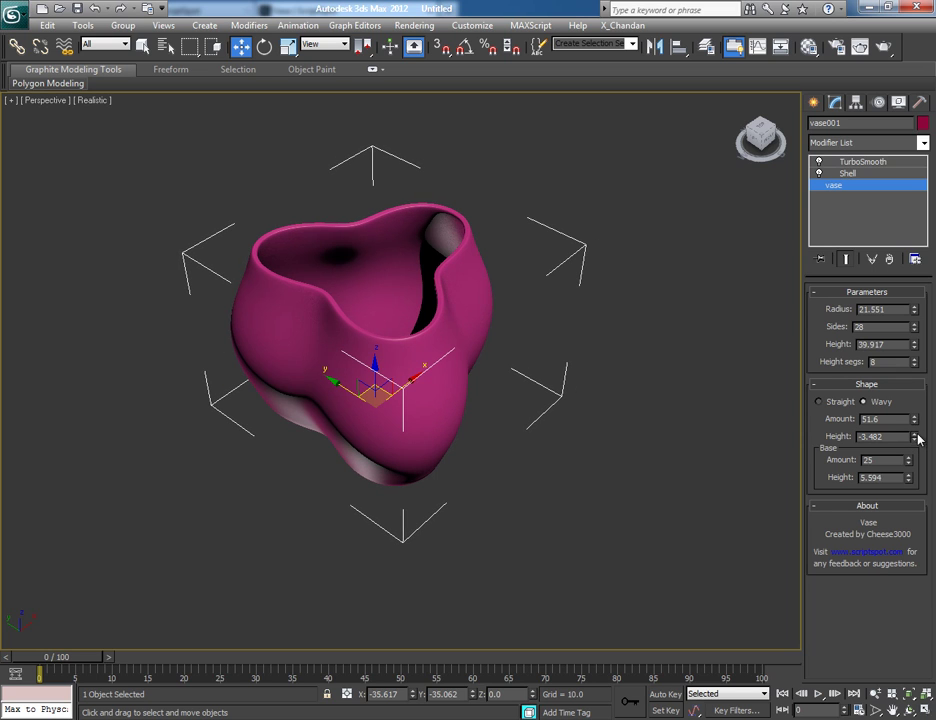
# Lower the vase height into a shallow dish and reduce height segments to 3.
pyautogui.moveTo(919, 360); pyautogui.dragTo(933, 553)
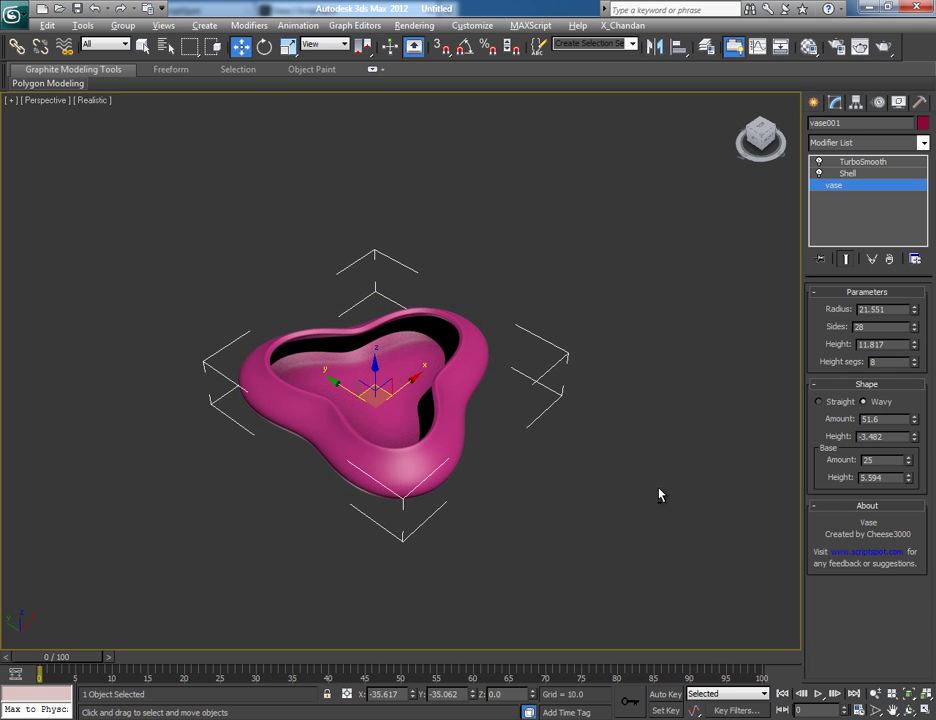
pyautogui.moveTo(659, 494)
pyautogui.keyDown('alt'); pyautogui.mouseDown(button='middle')
pyautogui.moveTo(727, 455)
pyautogui.moveTo(679, 463)
pyautogui.moveTo(663, 492)
pyautogui.mouseUp(button='middle'); pyautogui.keyUp('alt')
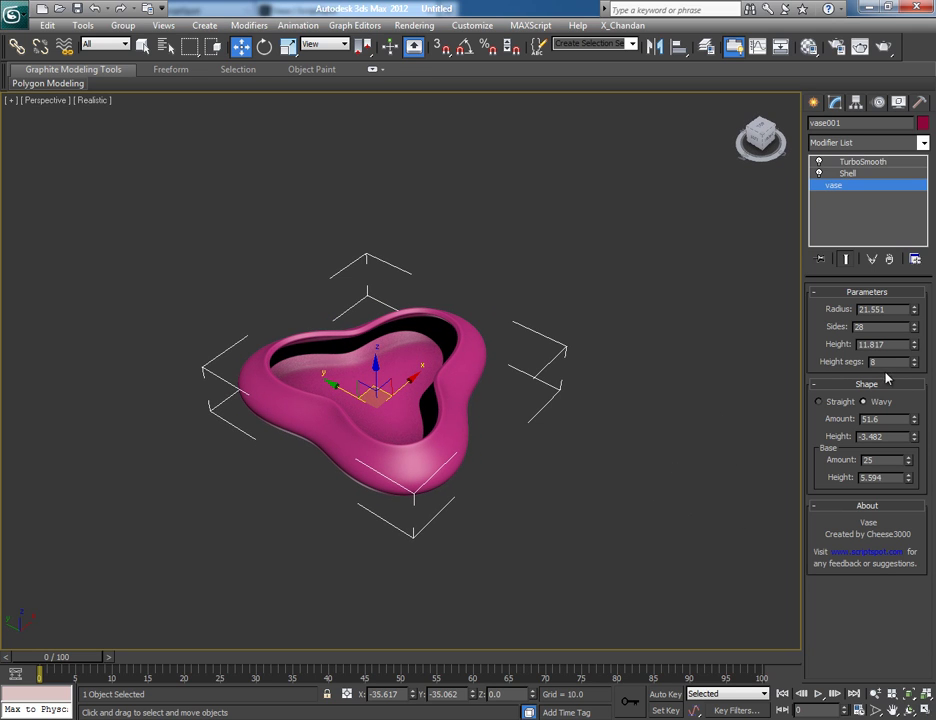
pyautogui.click(915, 360)
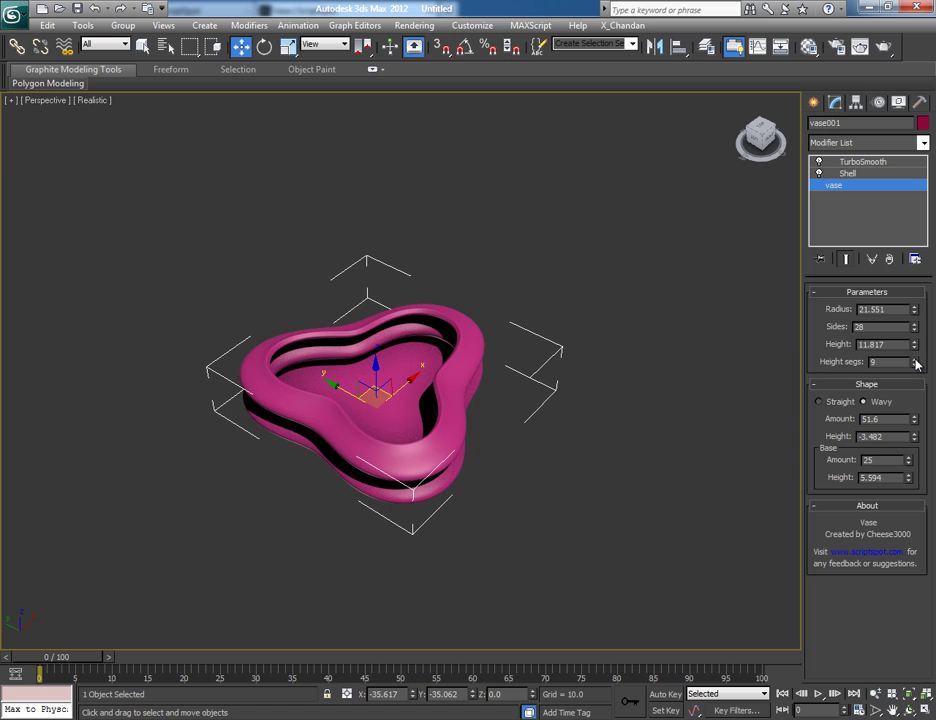
pyautogui.click(914, 365)
pyautogui.click(914, 365)
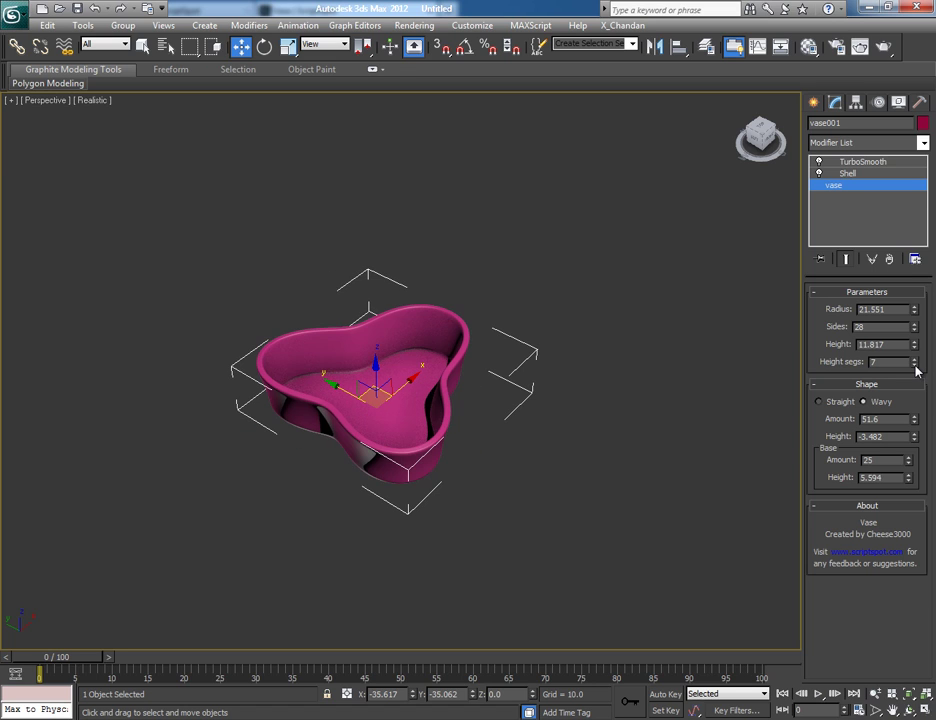
pyautogui.click(915, 366)
pyautogui.click(915, 366)
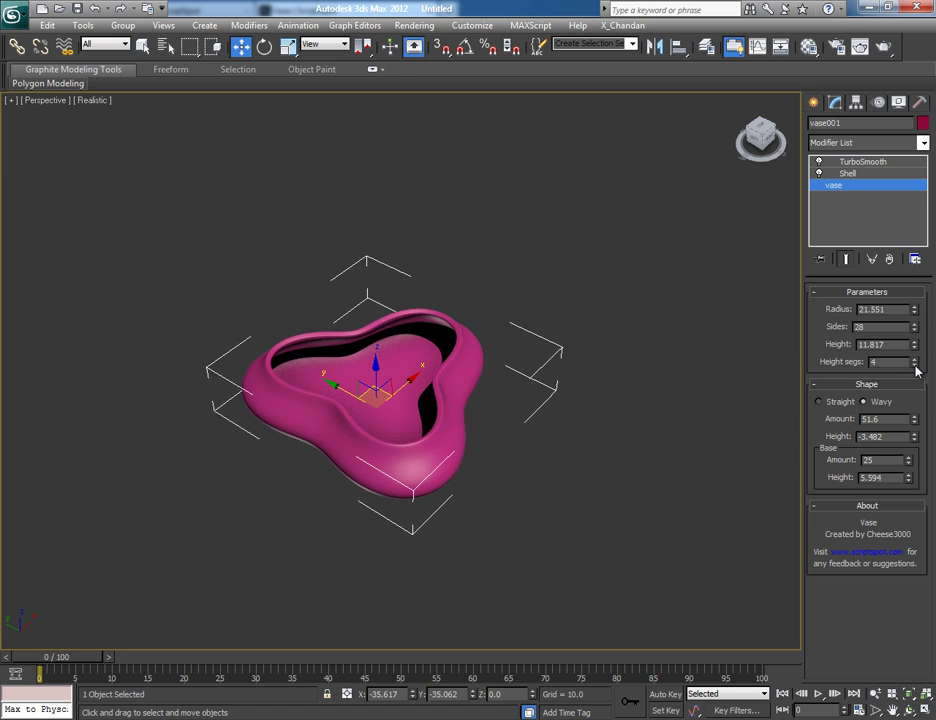
pyautogui.click(915, 366)
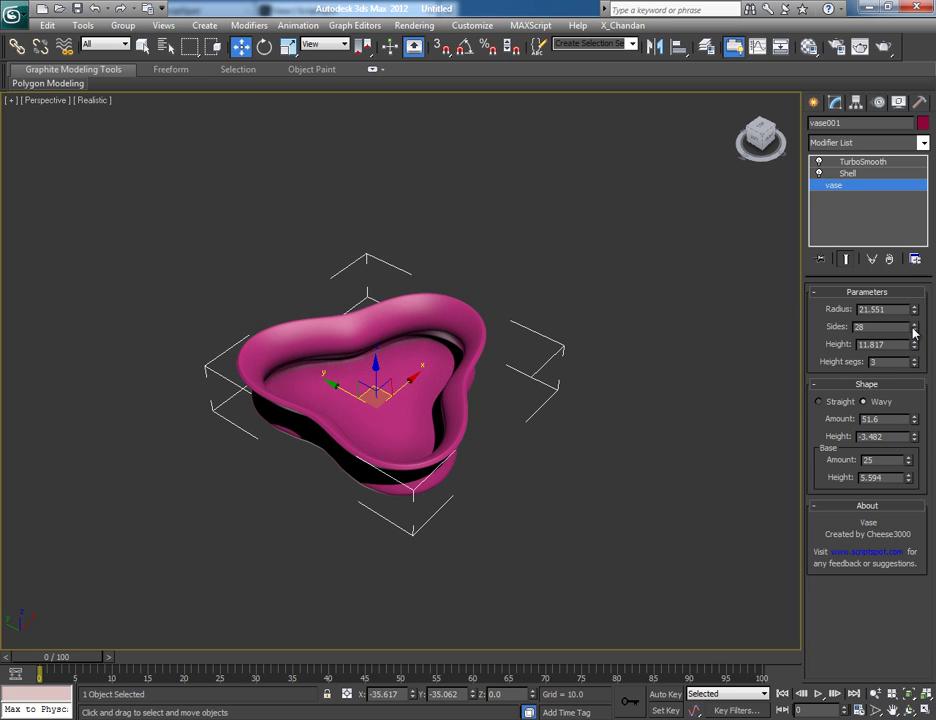
# Reduce the dish sides to 13, then make the vase much taller.
pyautogui.moveTo(914, 330); pyautogui.dragTo(915, 338)
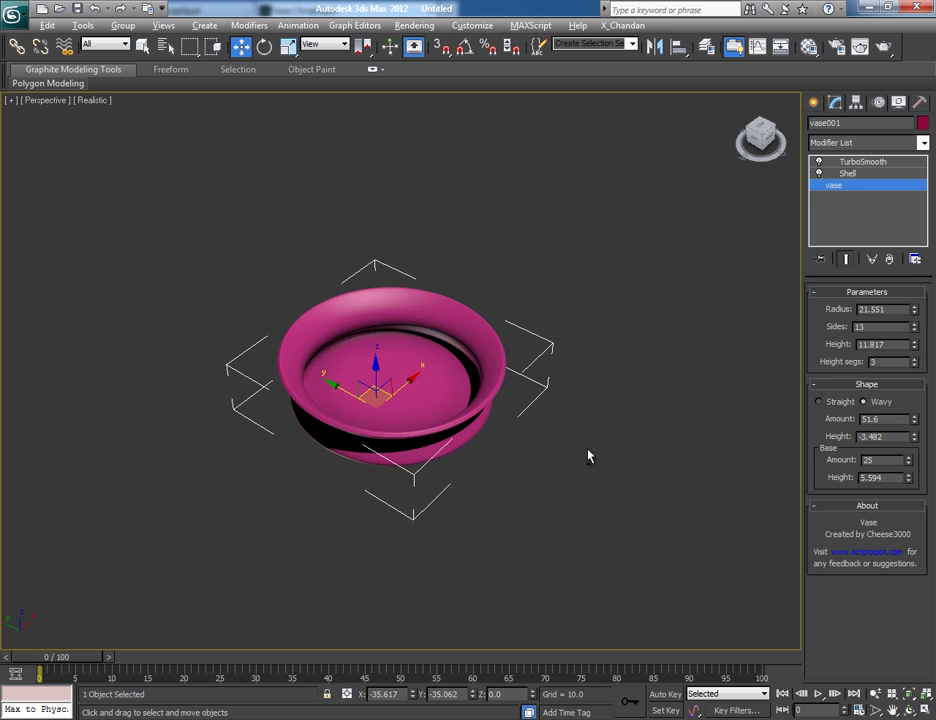
pyautogui.keyDown('alt'); pyautogui.moveTo(589, 453); pyautogui.dragTo(586, 427, button='middle'); pyautogui.keyUp('alt')
pyautogui.moveTo(914, 347)
pyautogui.mouseDown()
pyautogui.moveTo(914, 325)
pyautogui.moveTo(914, 355)
pyautogui.moveTo(902, 239)
pyautogui.moveTo(914, 340)
pyautogui.moveTo(916, 327)
pyautogui.mouseUp()
# Adjust height and base height, and set base amount to 7 for seven flutes.
pyautogui.click(914, 330)
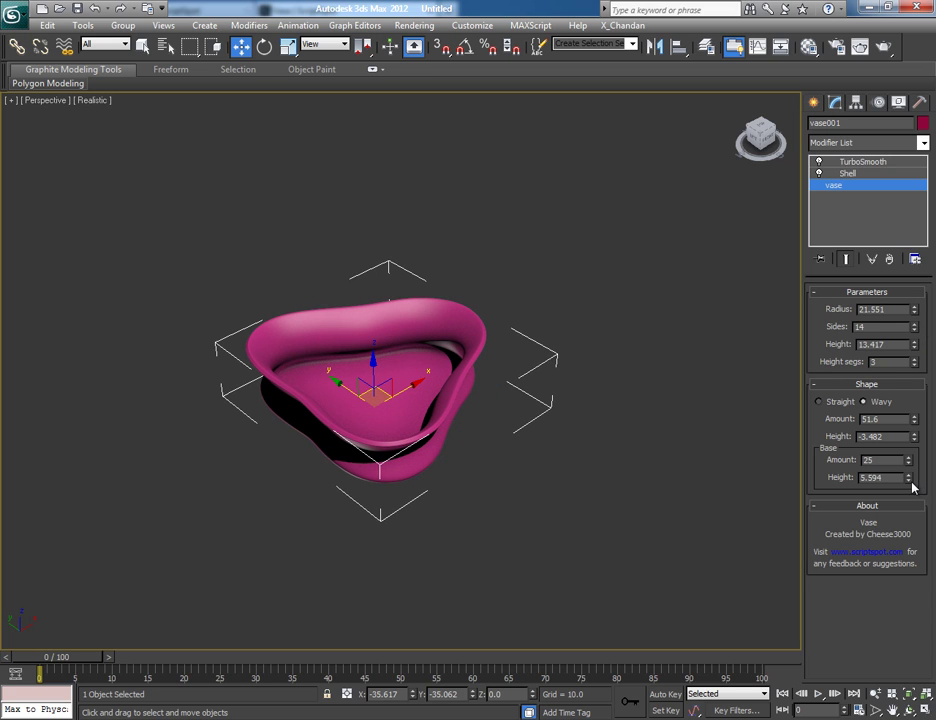
pyautogui.moveTo(911, 482); pyautogui.dragTo(911, 558)
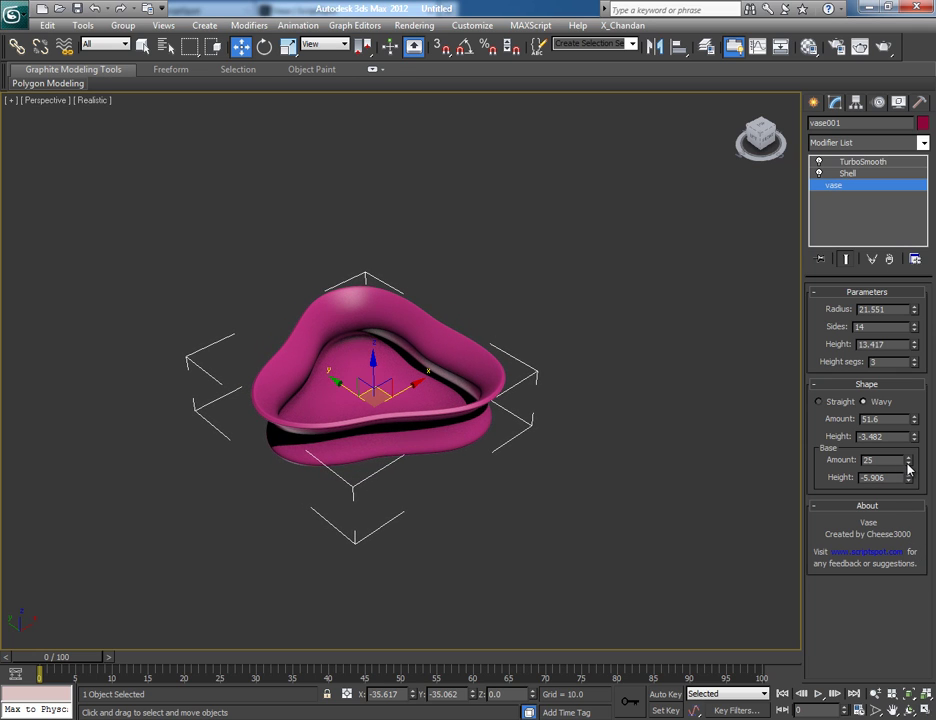
pyautogui.moveTo(910, 476); pyautogui.dragTo(910, 475)
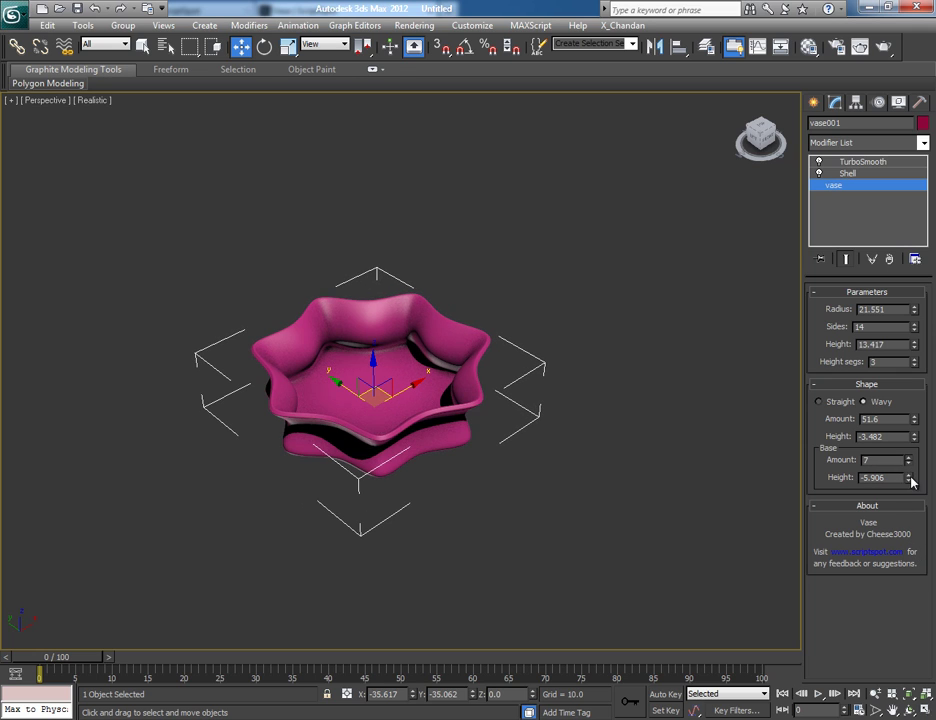
pyautogui.moveTo(915, 420); pyautogui.dragTo(915, 422)
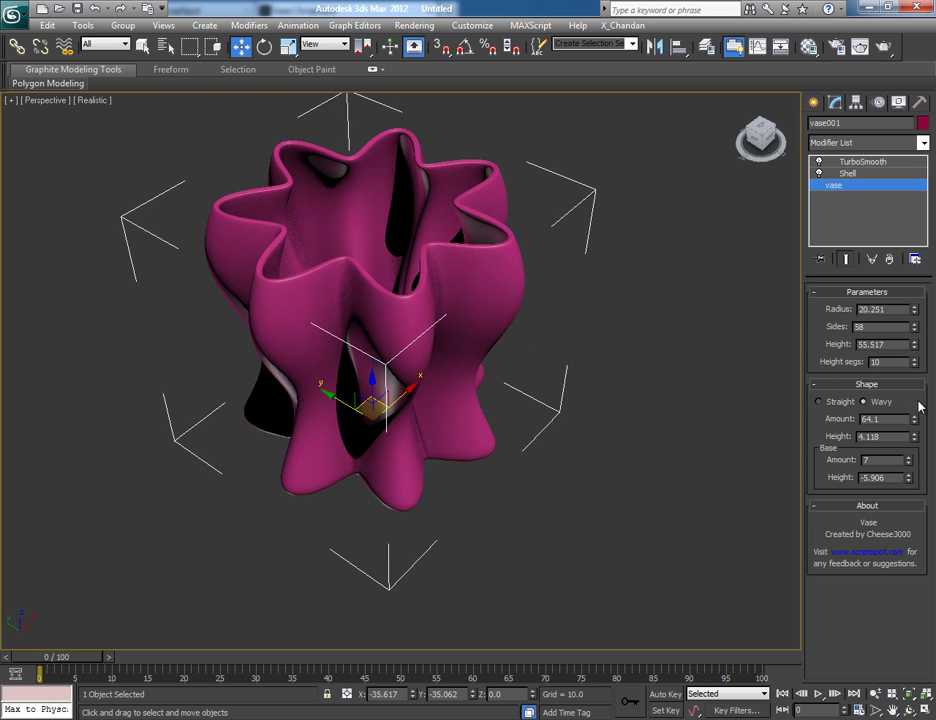
pyautogui.keyDown('alt'); pyautogui.moveTo(600, 440); pyautogui.dragTo(629, 474, button='middle'); pyautogui.keyUp('alt')
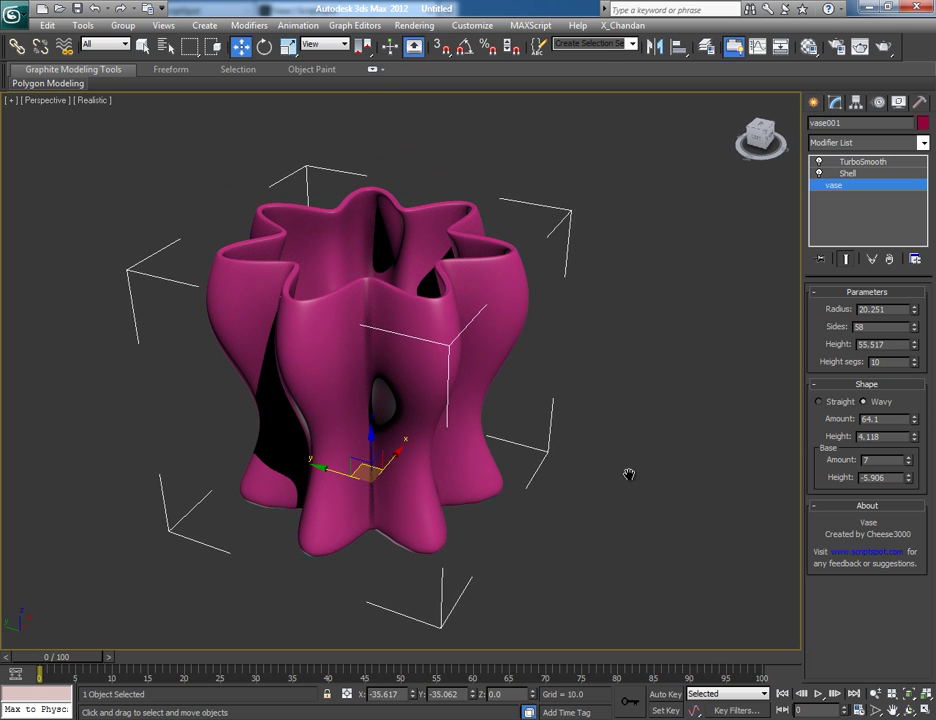